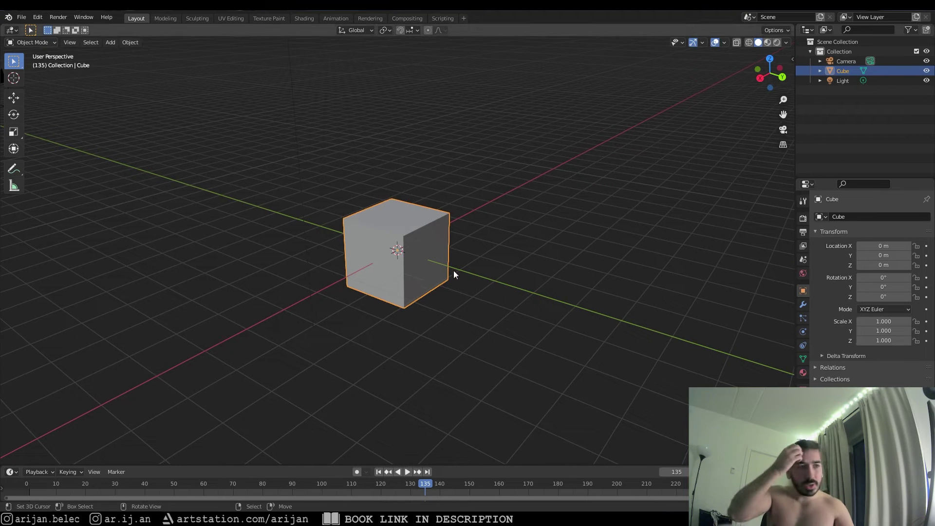
Clear the default objects and shift the reference image along the Y axis.
{"action": "mouse_move", "coordinate": [454, 270]}
{"action": "middle_mouse_down"}
{"action": "mouse_move", "coordinate": [398, 273]}
{"action": "mouse_move", "coordinate": [459, 273]}
{"action": "middle_mouse_up"}
{"action": "scroll", "coordinate": [305, 194], "scroll_direction": "down", "scroll_amount": 4}
{"action": "key", "text": "alt+a"}
{"action": "key", "text": "a"}
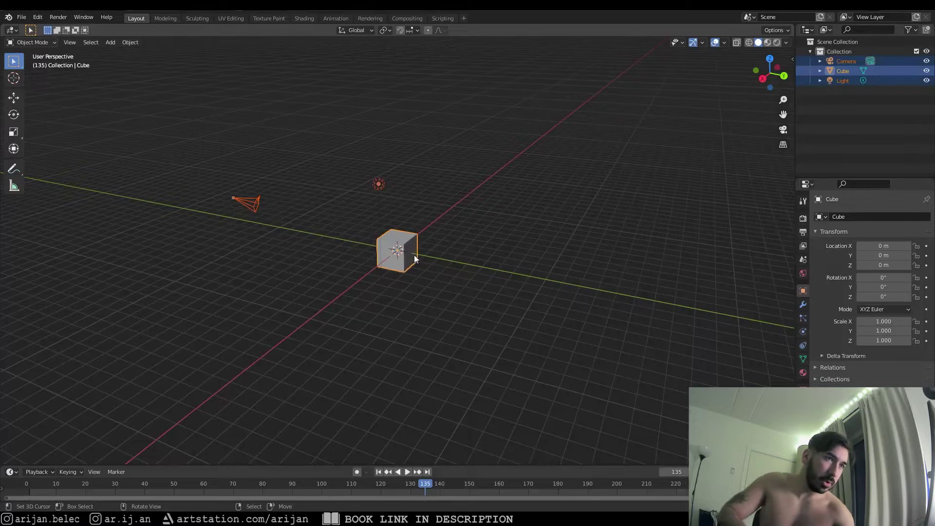
{"action": "scroll", "coordinate": [457, 277], "scroll_direction": "up", "scroll_amount": 5}
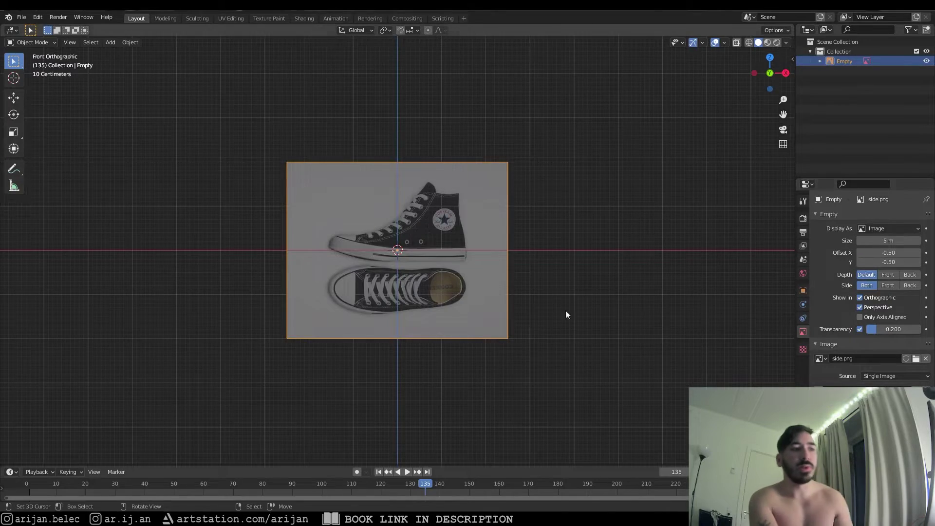
{"action": "middle_click_drag", "start_coordinate": [565, 311], "coordinate": [540, 341]}
{"action": "key", "text": "g"}
{"action": "key", "text": "y"}
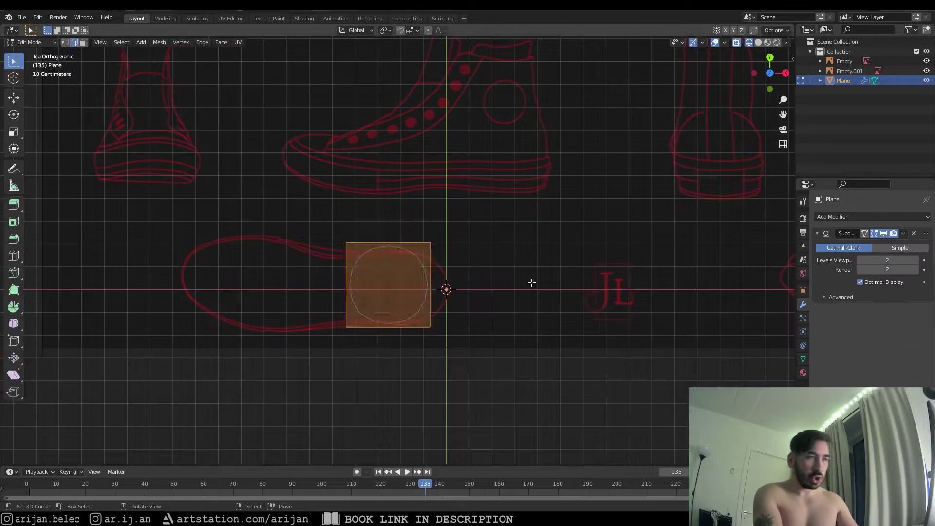
Snap the 3D cursor to the selected vertex and move outline vertices along the sole shape.
{"action": "scroll", "coordinate": [528, 282], "scroll_direction": "up", "scroll_amount": 3}
{"action": "key", "text": "shift+s"}
{"action": "left_click", "coordinate": [286, 409]}
{"action": "scroll", "coordinate": [469, 361], "scroll_direction": "up", "scroll_amount": 2}
{"action": "scroll", "coordinate": [418, 378], "scroll_direction": "up", "scroll_amount": 3, "text": "ctrl"}
{"action": "left_click", "coordinate": [582, 263]}
{"action": "key", "text": "g"}
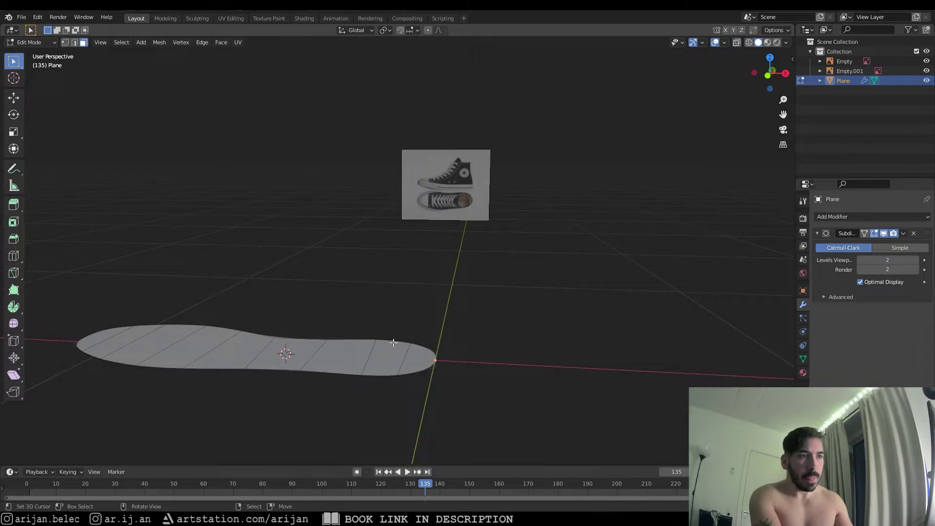
In front view, raise the toe-end sole vertices, then select the whole sole mesh.
{"action": "key", "text": "KP_1"}
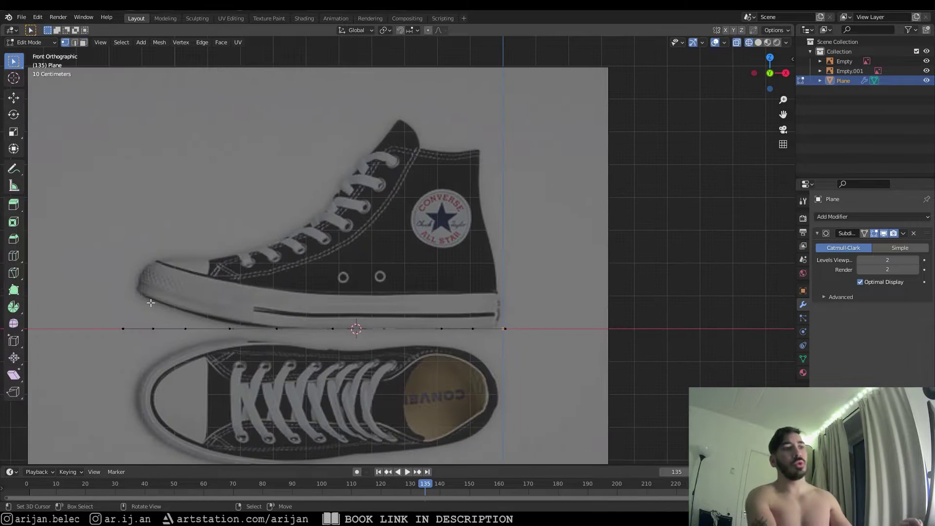
{"action": "key", "text": "g"}
{"action": "left_click", "coordinate": [194, 300]}
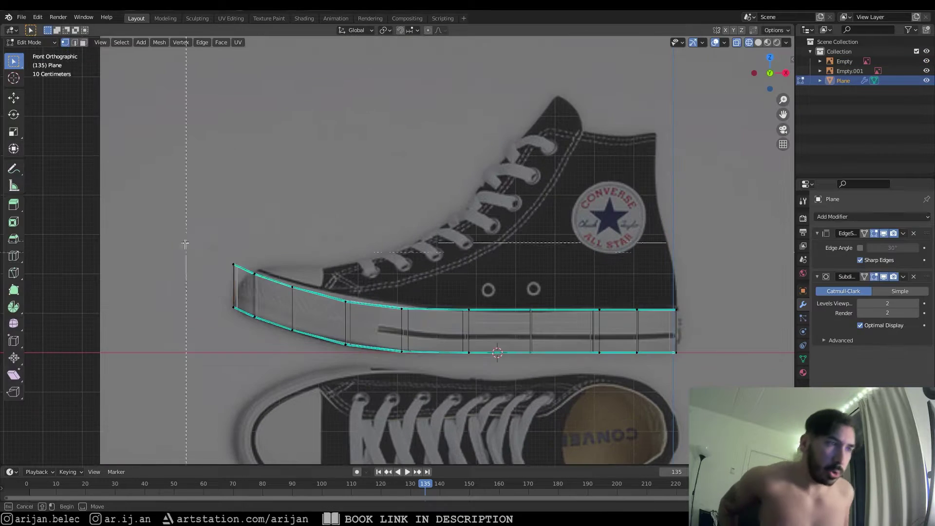
{"action": "key", "text": "a"}
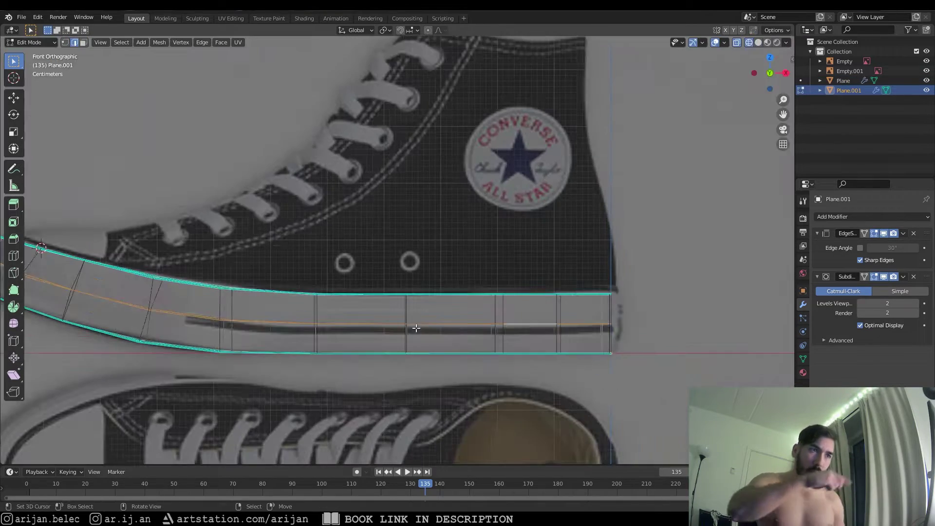
Select the sole's middle edge loop and bevel it into a strip.
{"action": "middle_click_drag", "start_coordinate": [416, 328], "coordinate": [568, 328], "text": "shift"}
{"action": "scroll", "coordinate": [374, 294], "scroll_direction": "down", "scroll_amount": 1}
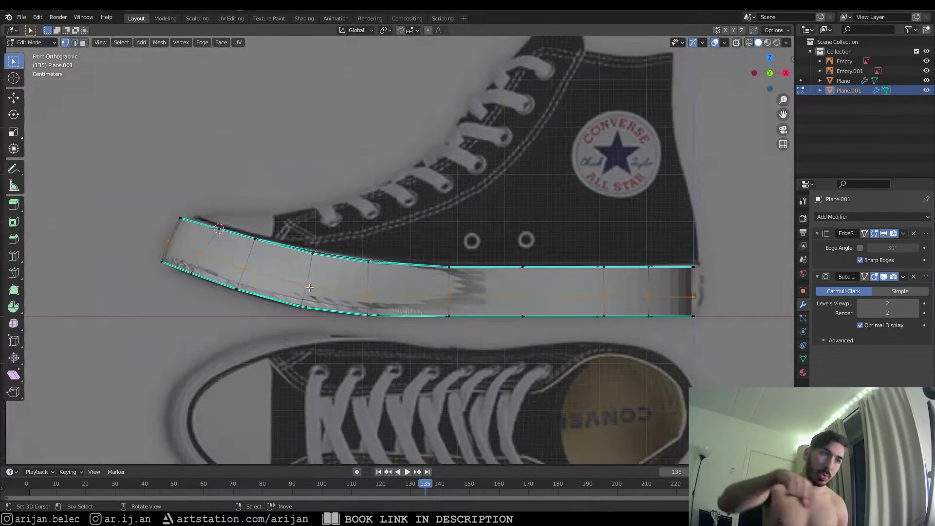
{"action": "key", "text": "c"}
{"action": "key", "text": "Escape"}
{"action": "scroll", "coordinate": [680, 287], "scroll_direction": "up", "scroll_amount": 2}
{"action": "key", "text": "2"}
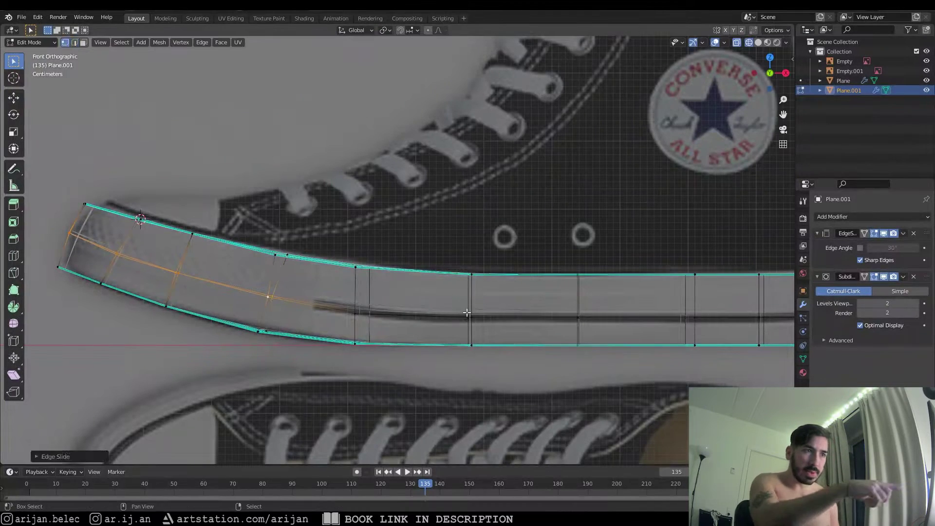
{"action": "left_click", "coordinate": [560, 297], "text": "alt"}
{"action": "scroll", "coordinate": [560, 297], "scroll_direction": "up", "scroll_amount": 2}
{"action": "key", "text": "ctrl+b"}
{"action": "left_click", "coordinate": [492, 388]}
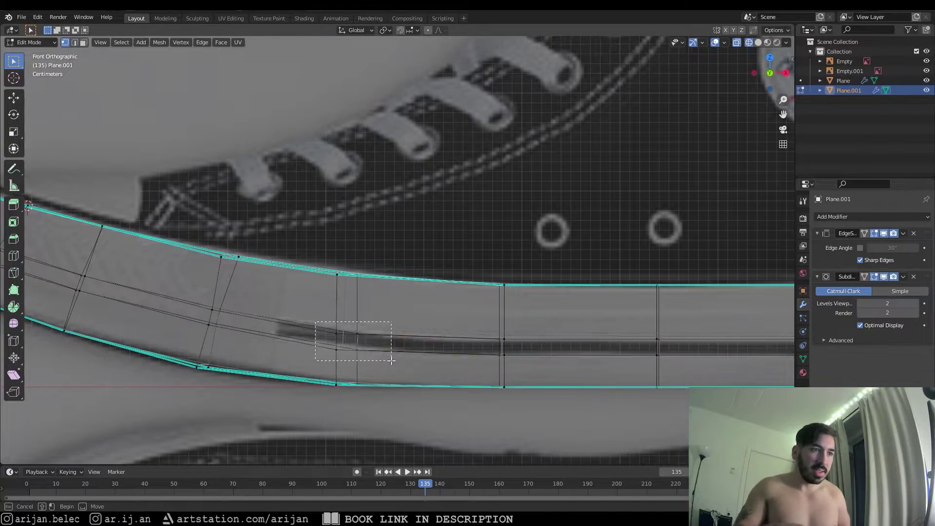
Extrude the bevelled strip outward to form the raised ridge.
{"action": "scroll", "coordinate": [390, 345], "scroll_direction": "down", "scroll_amount": 3}
{"action": "middle_click_drag", "start_coordinate": [391, 345], "coordinate": [618, 395]}
{"action": "key", "text": "e"}
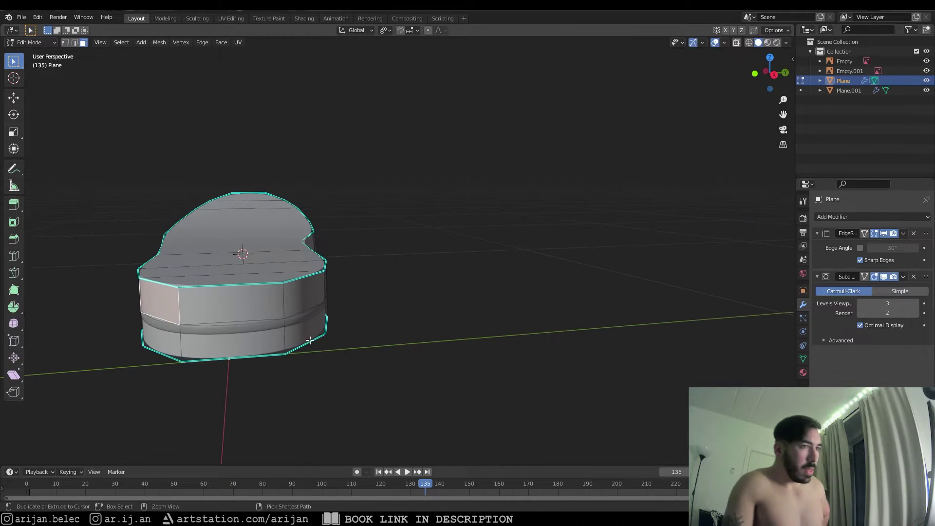
{"action": "key", "text": "alt+z"}
{"action": "key", "text": "alt+z"}
Separate the front band into its own object with subdivision level 3.
{"action": "key", "text": "p"}
{"action": "left_click", "coordinate": [425, 320]}
{"action": "key", "text": "Tab"}
{"action": "left_click", "coordinate": [415, 307]}
{"action": "key", "text": "ctrl+3"}
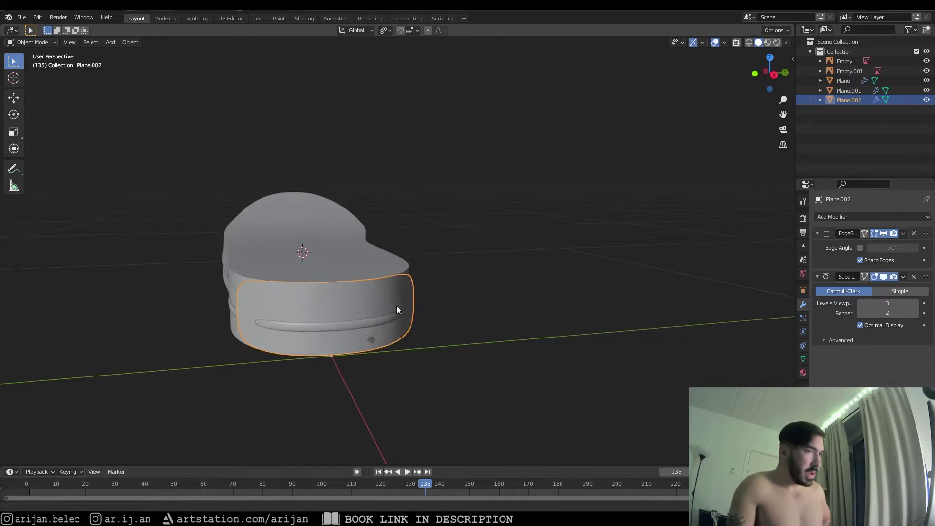
{"action": "key", "text": "Tab"}
Extrude the band's faces and thicken them with Alt+S.
{"action": "middle_click_drag", "start_coordinate": [415, 308], "coordinate": [276, 306]}
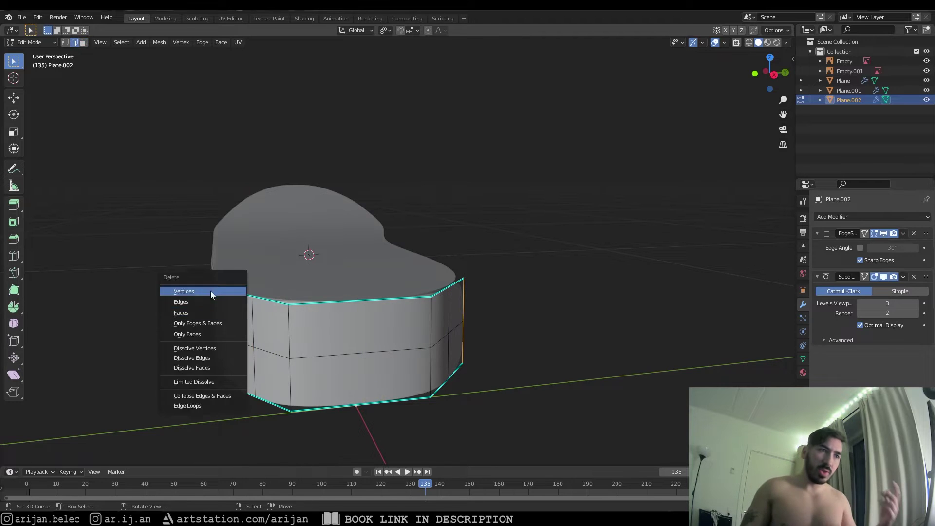
{"action": "key", "text": "Escape"}
{"action": "middle_click_drag", "start_coordinate": [208, 291], "coordinate": [341, 302]}
{"action": "scroll", "coordinate": [442, 317], "scroll_direction": "up", "scroll_amount": 4}
{"action": "middle_click_drag", "start_coordinate": [442, 317], "coordinate": [315, 295]}
{"action": "key", "text": "e"}
{"action": "key", "text": "alt+s"}
{"action": "left_click", "coordinate": [495, 286]}
Select and delete the faces on one half of the band.
{"action": "left_click", "coordinate": [442, 348]}
{"action": "middle_click_drag", "start_coordinate": [442, 349], "coordinate": [487, 292]}
{"action": "key", "text": "alt+z"}
{"action": "key", "text": "x"}
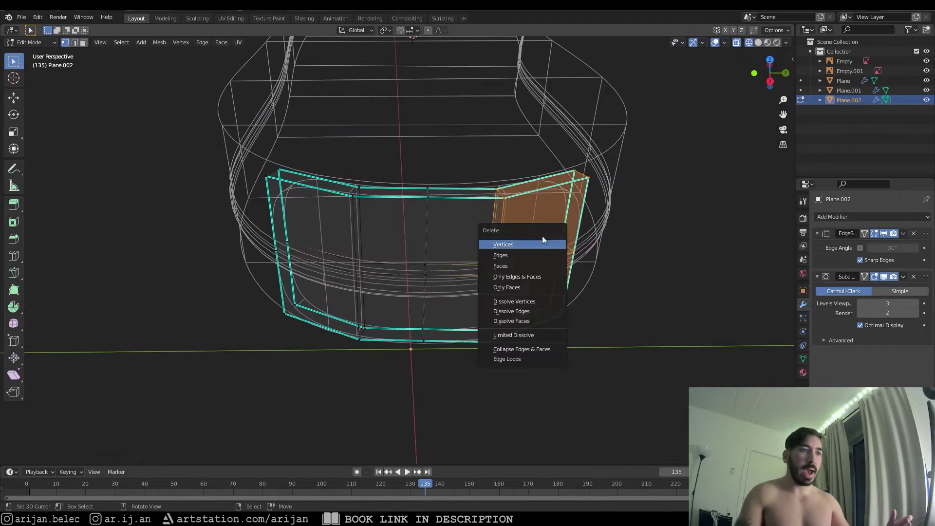
Add a Mirror modifier on the Y axis, placed above the subdivision modifier.
{"action": "left_click", "coordinate": [542, 249]}
{"action": "key", "text": "Tab"}
{"action": "left_click", "coordinate": [872, 216]}
{"action": "left_click", "coordinate": [750, 258]}
{"action": "left_click", "coordinate": [887, 368]}
{"action": "left_click_drag", "start_coordinate": [927, 354], "coordinate": [927, 277]}
{"action": "mouse_move", "coordinate": [439, 273]}
{"action": "middle_mouse_down"}
{"action": "mouse_move", "coordinate": [459, 293]}
{"action": "mouse_move", "coordinate": [433, 265]}
{"action": "middle_mouse_up"}
Add two loop cuts across the band and slide them into position.
{"action": "key", "text": "Tab"}
{"action": "key", "text": "ctrl+r"}
{"action": "left_click", "coordinate": [356, 191]}
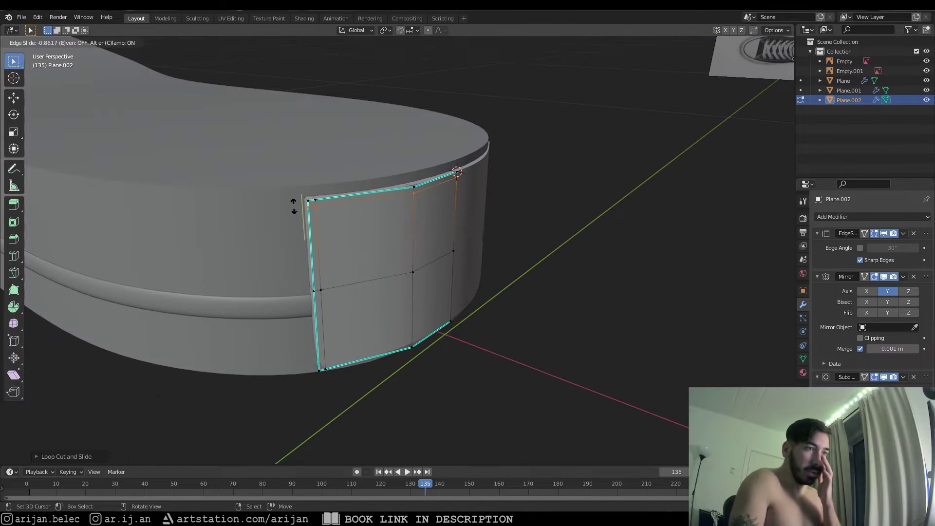
{"action": "middle_click_drag", "start_coordinate": [340, 351], "coordinate": [435, 302]}
{"action": "key", "text": "g"}
{"action": "key", "text": "g"}
{"action": "left_click", "coordinate": [378, 261]}
{"action": "left_click", "coordinate": [454, 250]}
In top view, move the band's edge vertices onto the reference outline.
{"action": "key", "text": "Escape"}
{"action": "key", "text": "KP_7"}
{"action": "scroll", "coordinate": [440, 245], "scroll_direction": "up", "scroll_amount": 5}
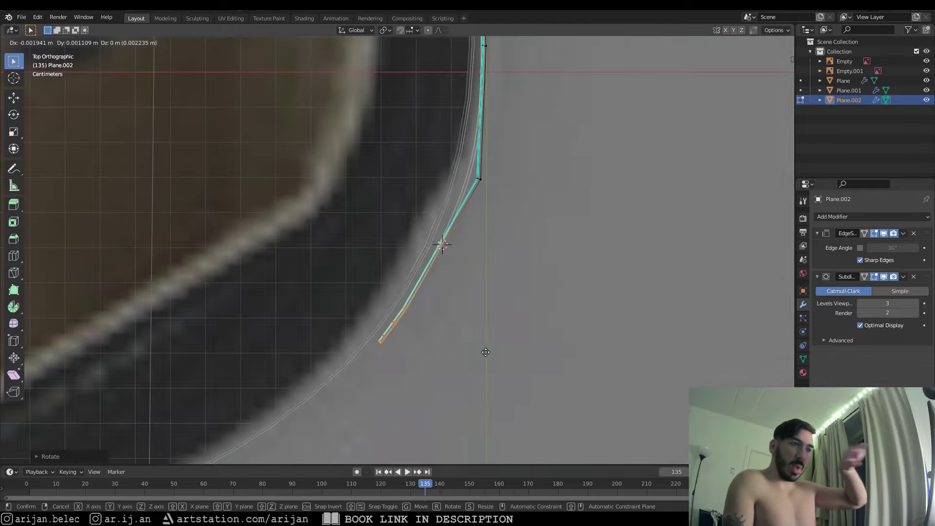
{"action": "key", "text": "g"}
{"action": "left_click", "coordinate": [410, 250]}
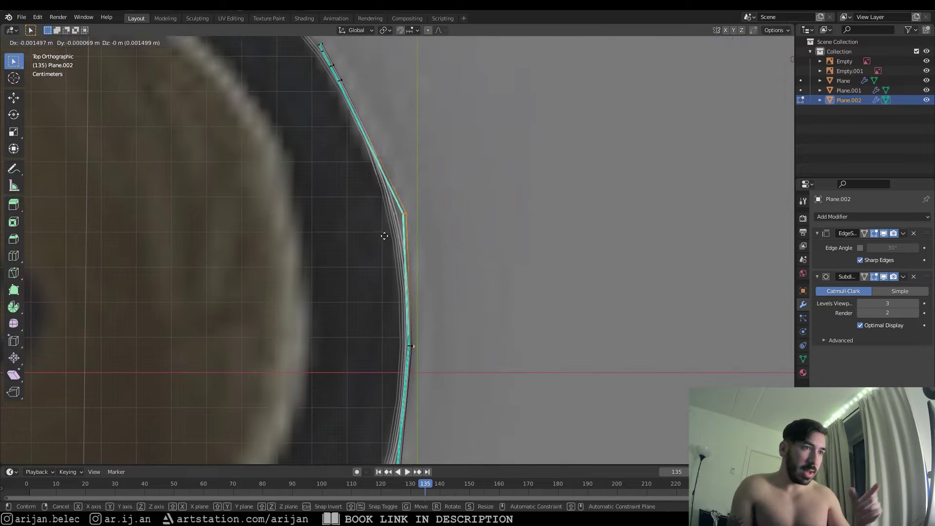
Thicken the band again and check the smoothed result in X-ray view.
{"action": "key", "text": "alt+s"}
{"action": "middle_click_drag", "start_coordinate": [407, 242], "coordinate": [422, 279]}
{"action": "left_click", "coordinate": [516, 337]}
{"action": "key", "text": "a"}
{"action": "key", "text": "Tab"}
{"action": "key", "text": "Tab"}
{"action": "key", "text": "Tab"}
{"action": "key", "text": "Tab"}
{"action": "key", "text": "a"}
{"action": "key", "text": "alt+z"}
{"action": "scroll", "coordinate": [401, 243], "scroll_direction": "down", "scroll_amount": 3}
Inset the band's faces and turn off X-ray.
{"action": "key", "text": "i"}
{"action": "left_click", "coordinate": [449, 298]}
{"action": "key", "text": "alt+z"}
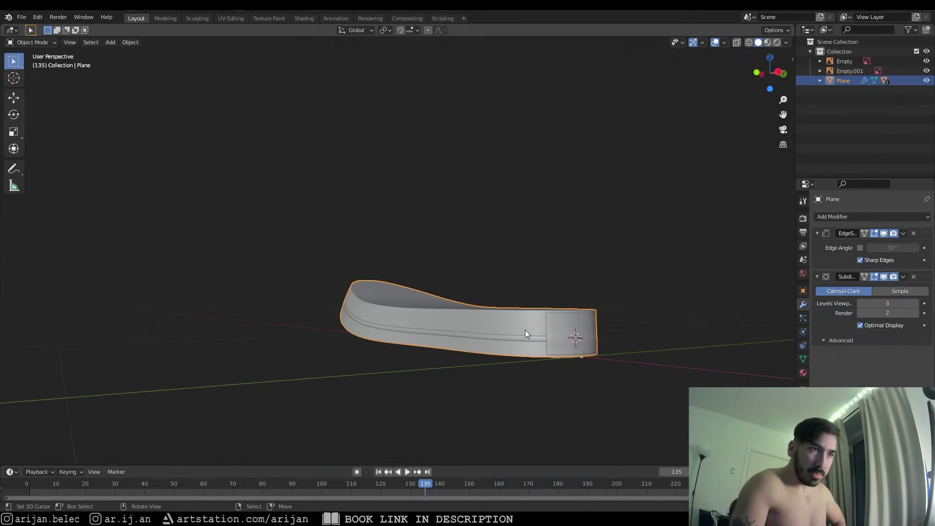
Add a loop cut along the sole's rim and slide it into place.
{"action": "key", "text": "Tab"}
{"action": "scroll", "coordinate": [526, 341], "scroll_direction": "up", "scroll_amount": 3}
{"action": "left_click", "coordinate": [570, 349]}
{"action": "middle_click_drag", "start_coordinate": [570, 350], "coordinate": [576, 395]}
{"action": "key", "text": "g"}
{"action": "key", "text": "g"}
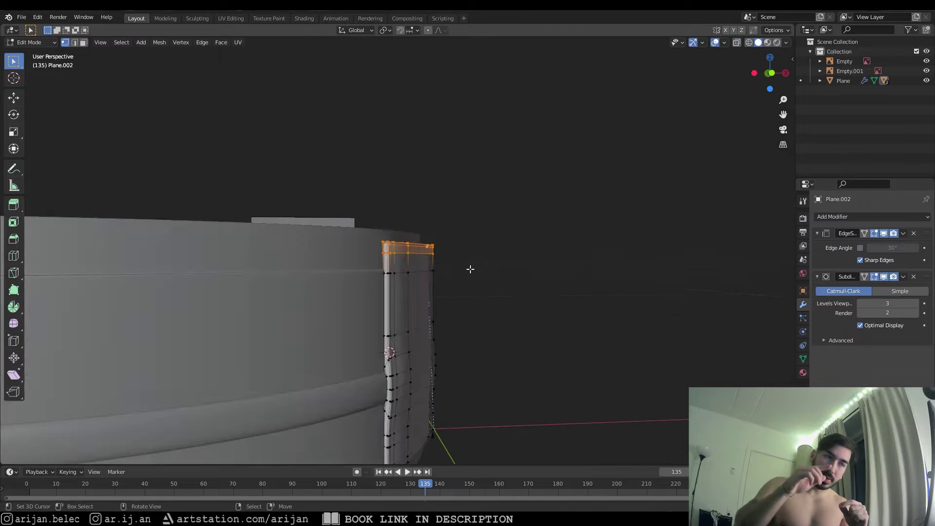
{"action": "scroll", "coordinate": [487, 282], "scroll_direction": "up", "scroll_amount": 2}
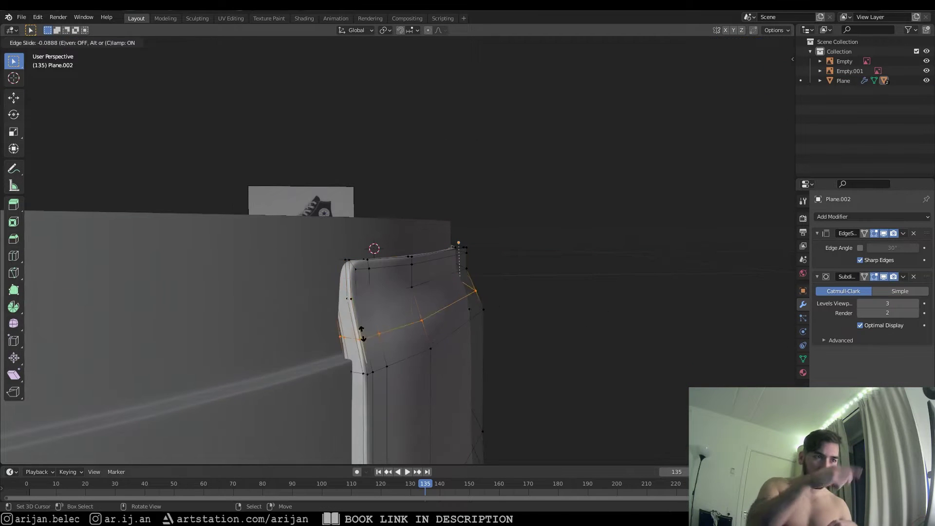
Slide the toe piece's edge and scale its corner vertices along Y to hug the sole front.
{"action": "left_click", "coordinate": [470, 365]}
{"action": "middle_click_drag", "start_coordinate": [470, 366], "coordinate": [499, 377]}
{"action": "key", "text": "s"}
{"action": "key", "text": "y"}
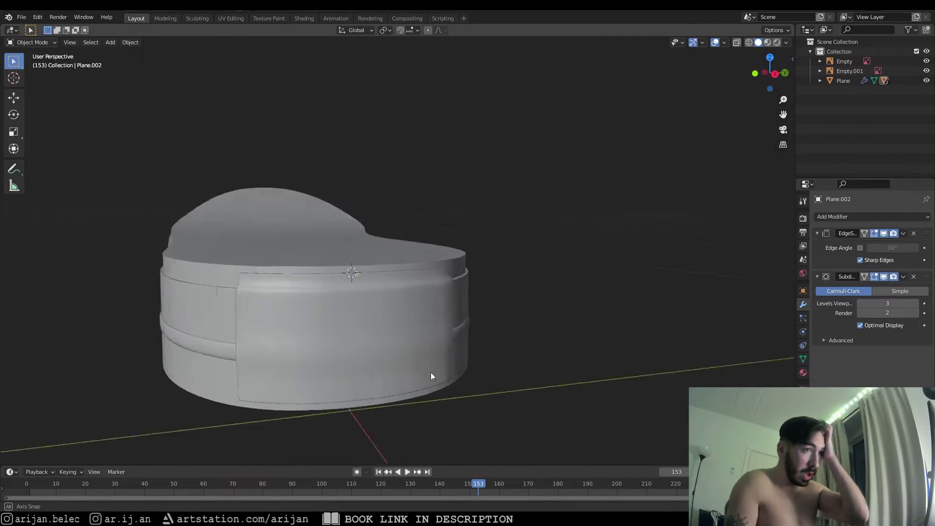
{"action": "middle_click_drag", "start_coordinate": [431, 376], "coordinate": [475, 376]}
{"action": "scroll", "coordinate": [475, 376], "scroll_direction": "up", "scroll_amount": 2}
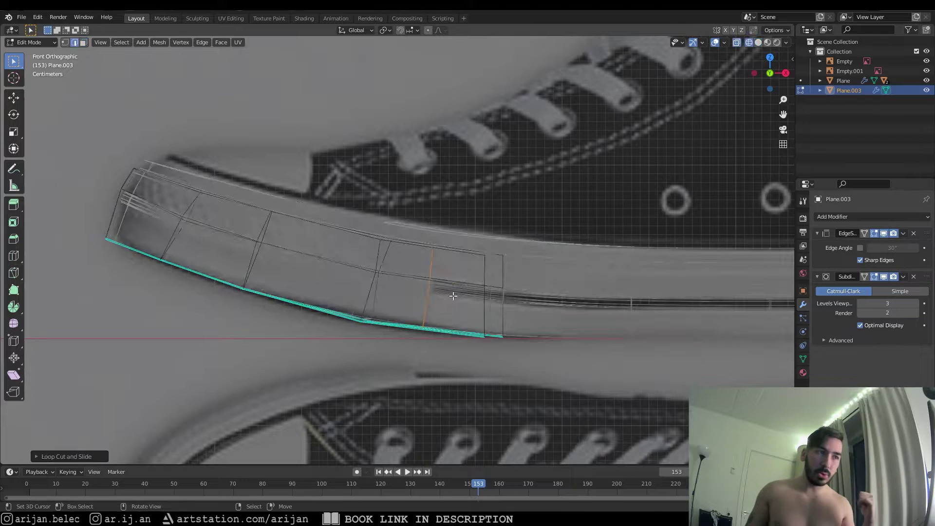
Add a loop cut to the separated trim piece and start repositioning its end vertices.
{"action": "key", "text": "x"}
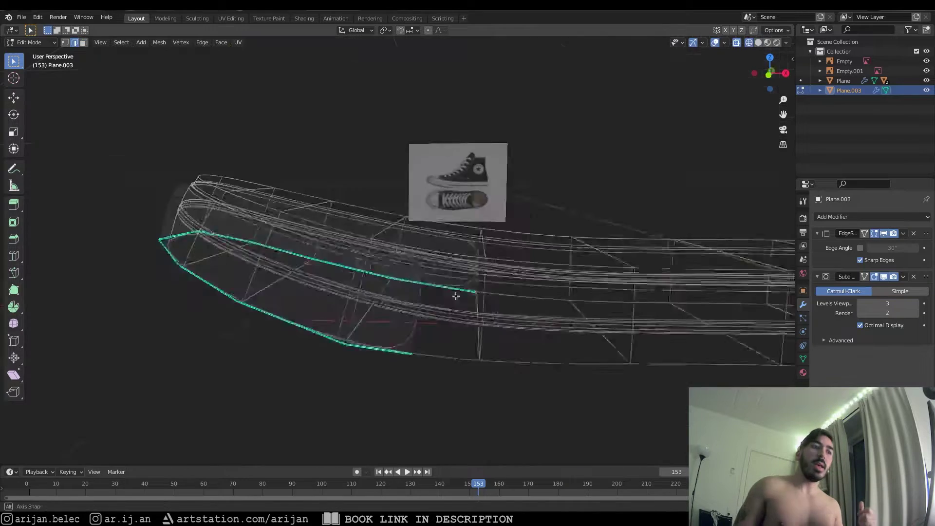
{"action": "mouse_move", "coordinate": [370, 302]}
{"action": "middle_mouse_down"}
{"action": "mouse_move", "coordinate": [390, 336]}
{"action": "mouse_move", "coordinate": [419, 298]}
{"action": "mouse_move", "coordinate": [340, 299]}
{"action": "middle_mouse_up"}
{"action": "key", "text": "shift+z"}
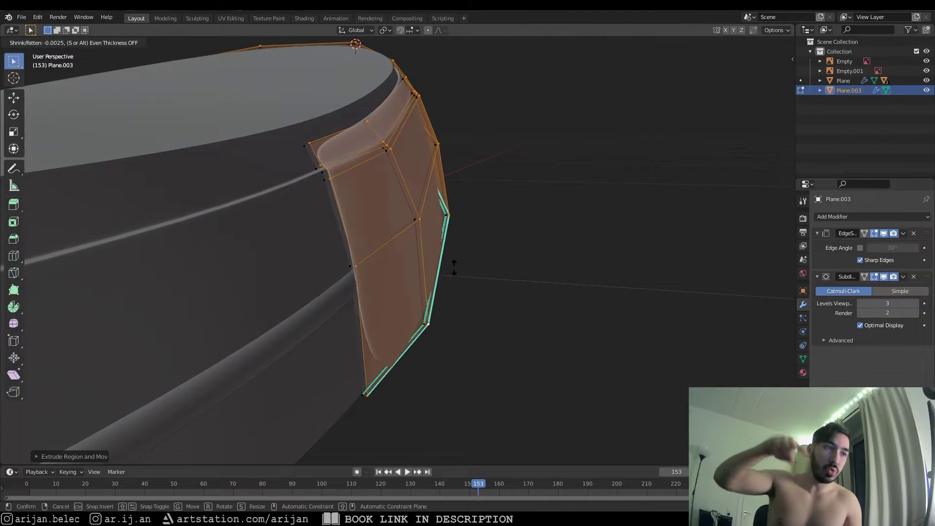
{"action": "key", "text": "ctrl+r"}
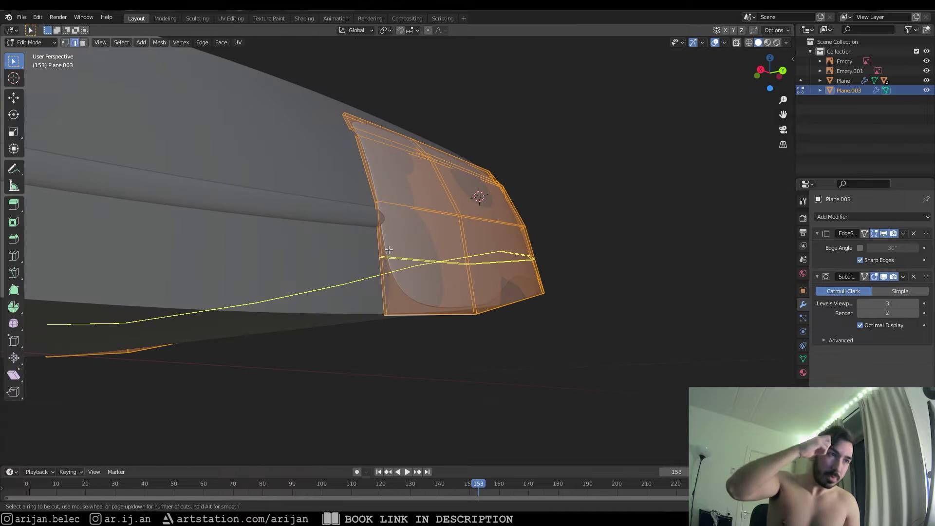
{"action": "left_click", "coordinate": [388, 253]}
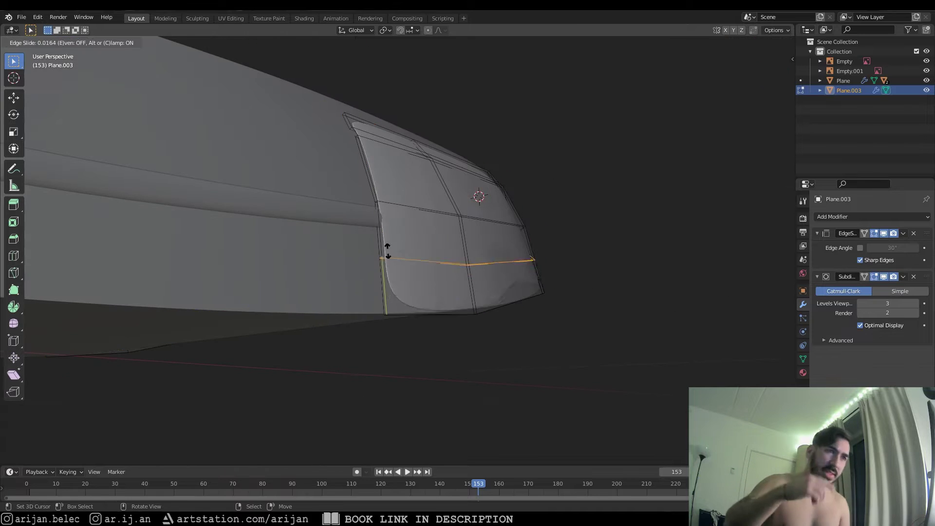
{"action": "left_click", "coordinate": [404, 302]}
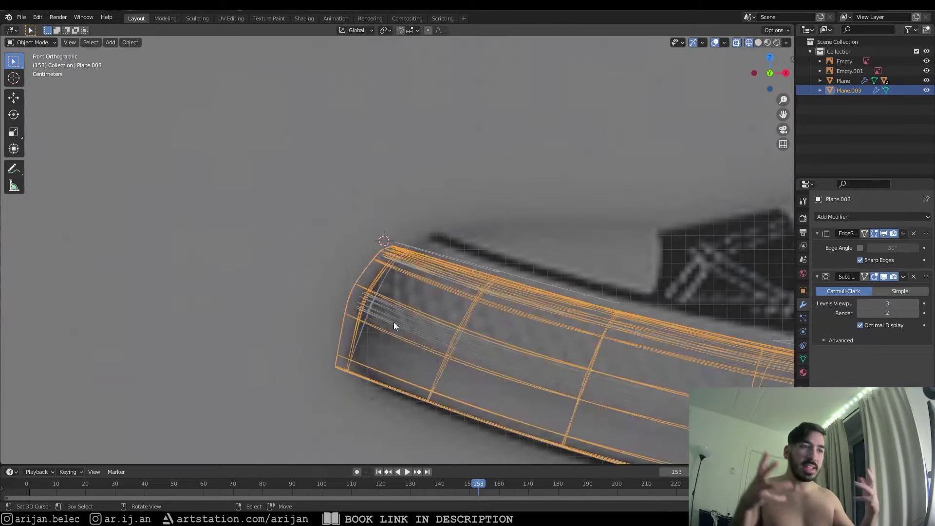
{"action": "key", "text": "g"}
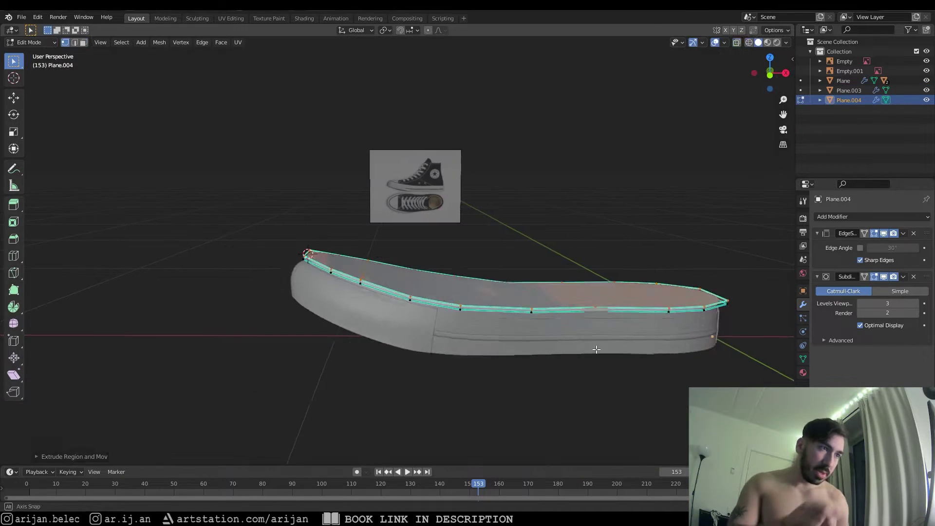
Move the rim vertices into place and set the viewport shading colour to Random.
{"action": "key", "text": "g"}
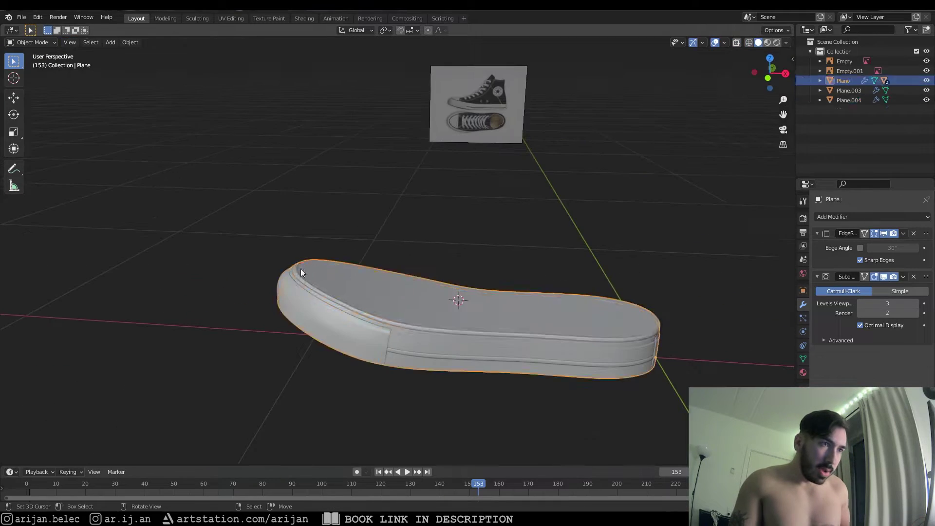
{"action": "left_click", "coordinate": [786, 42]}
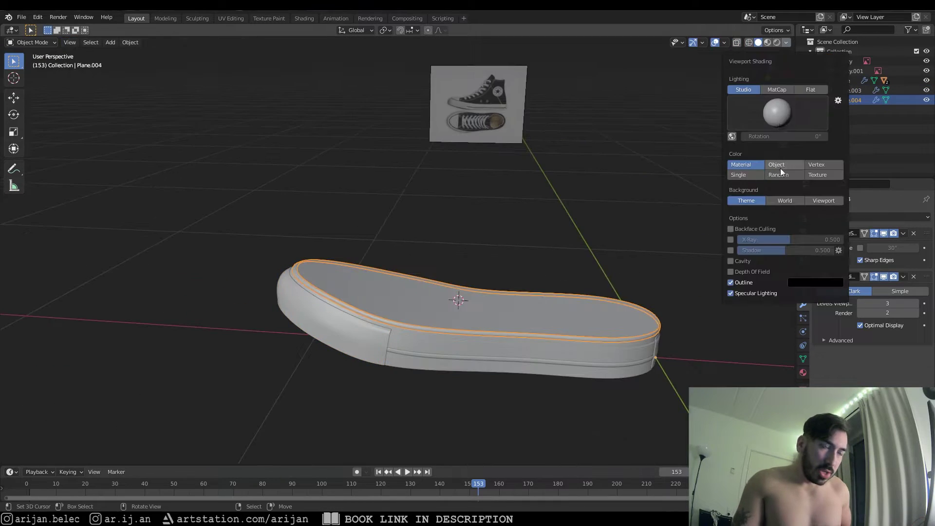
{"action": "left_click", "coordinate": [787, 177]}
Flatten the new toe cap piece to zero height along Z.
{"action": "left_click", "coordinate": [387, 306]}
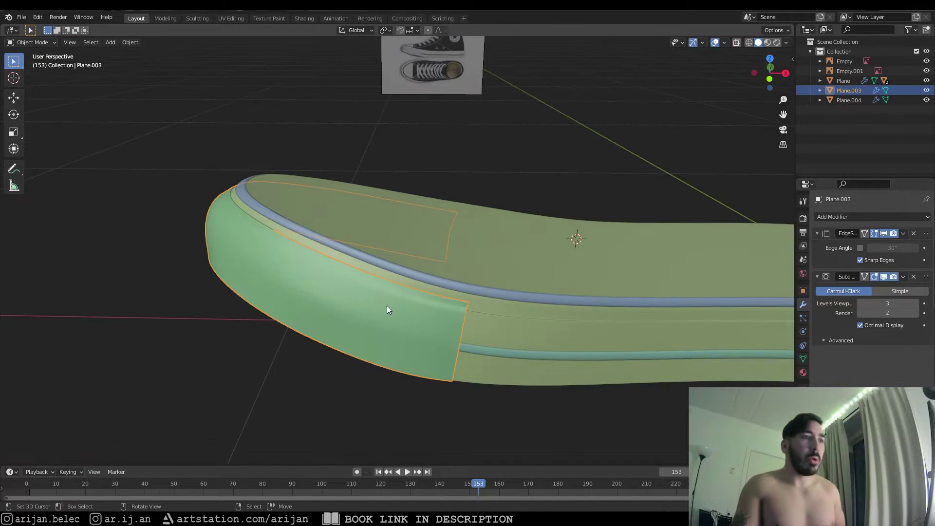
{"action": "left_click", "coordinate": [786, 42]}
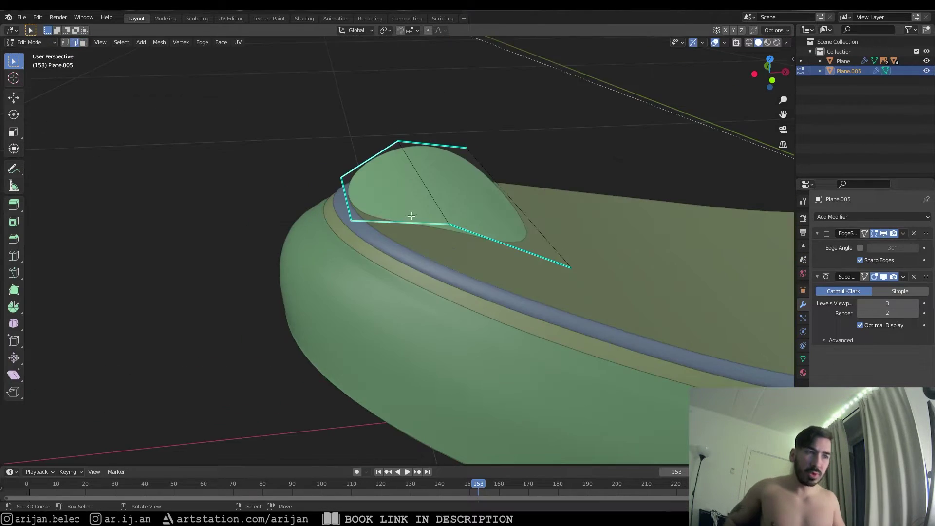
{"action": "key", "text": "s"}
{"action": "key", "text": "z"}
{"action": "key", "text": "0"}
{"action": "key", "text": "Return"}
In top X-ray view, rotate the toe cap a quarter turn and resize it on the sole.
{"action": "key", "text": "grave"}
{"action": "key", "text": "8"}
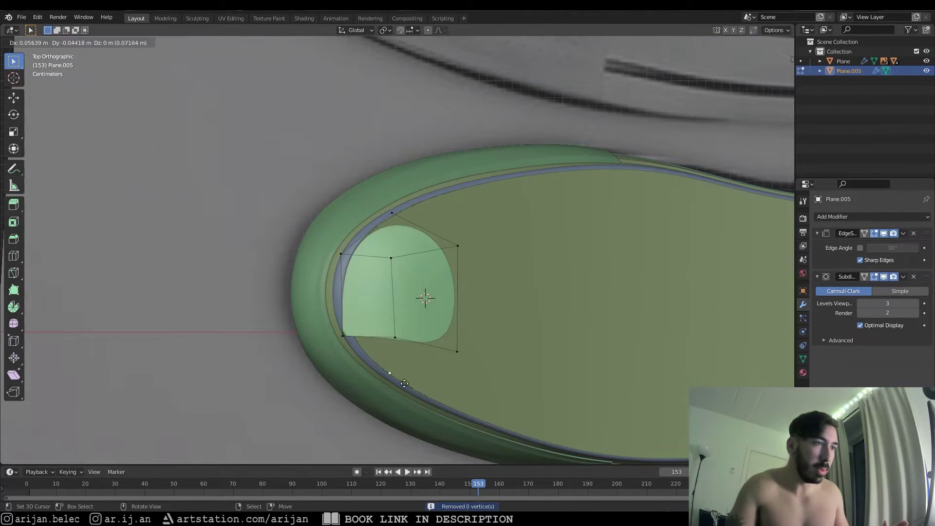
{"action": "key", "text": "alt+z"}
{"action": "key", "text": "alt+z"}
{"action": "key", "text": "alt+z"}
{"action": "key", "text": "r"}
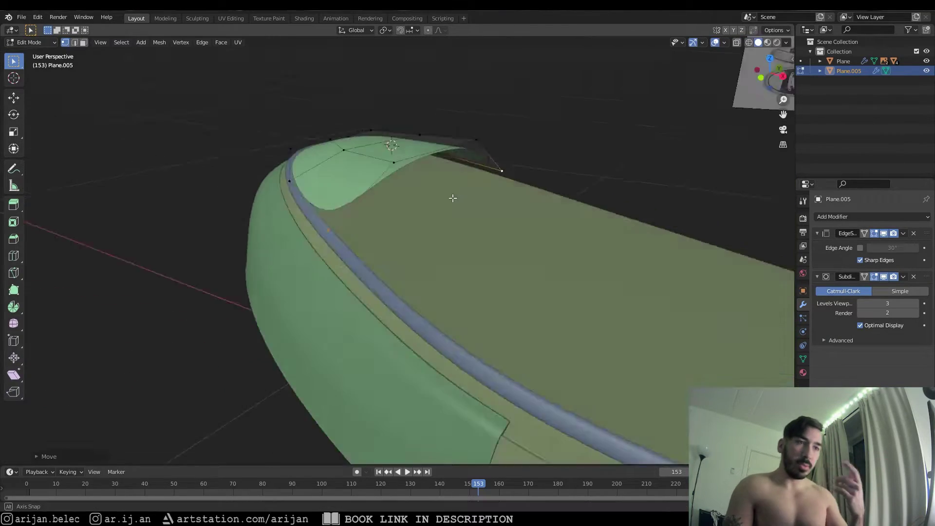
{"action": "middle_click_drag", "start_coordinate": [453, 198], "coordinate": [525, 253]}
{"action": "key", "text": "s"}
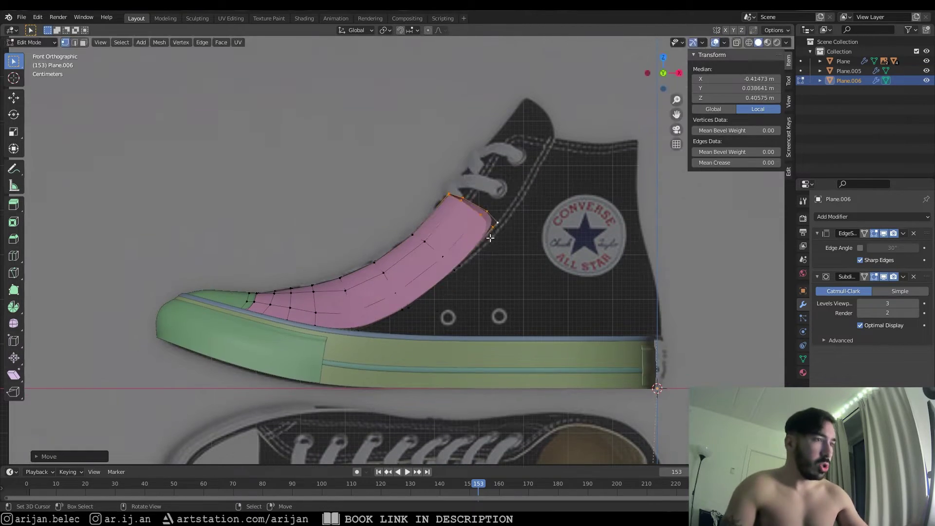
Fit the front panel's vertices over the reference and begin selecting more vertices.
{"action": "left_click", "coordinate": [525, 201]}
{"action": "key", "text": "alt+z"}
{"action": "key", "text": "c"}
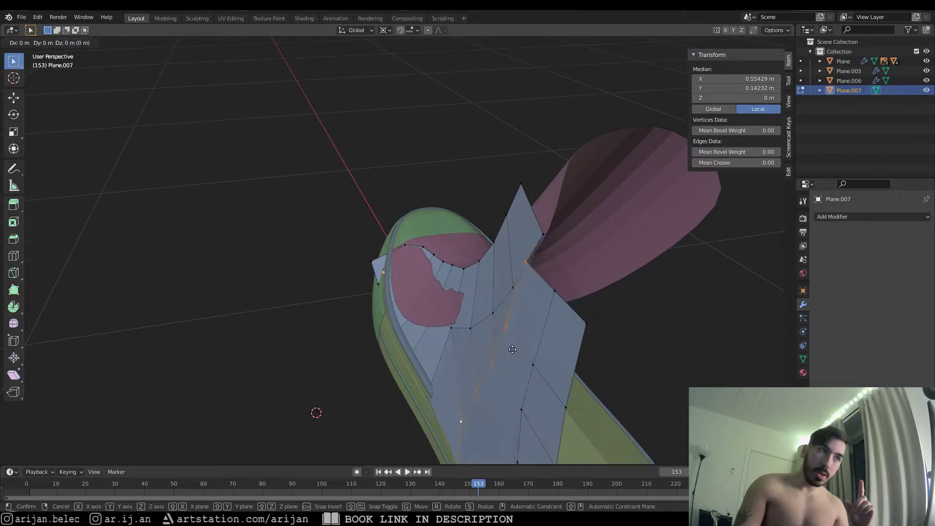
Shape the side quarter panel around the heel along Y and add a Subdivision Surface modifier.
{"action": "middle_click_drag", "start_coordinate": [555, 327], "coordinate": [570, 332]}
{"action": "key", "text": "g"}
{"action": "key", "text": "y"}
{"action": "middle_click_drag", "start_coordinate": [659, 292], "coordinate": [473, 272]}
{"action": "key", "text": "KP_7"}
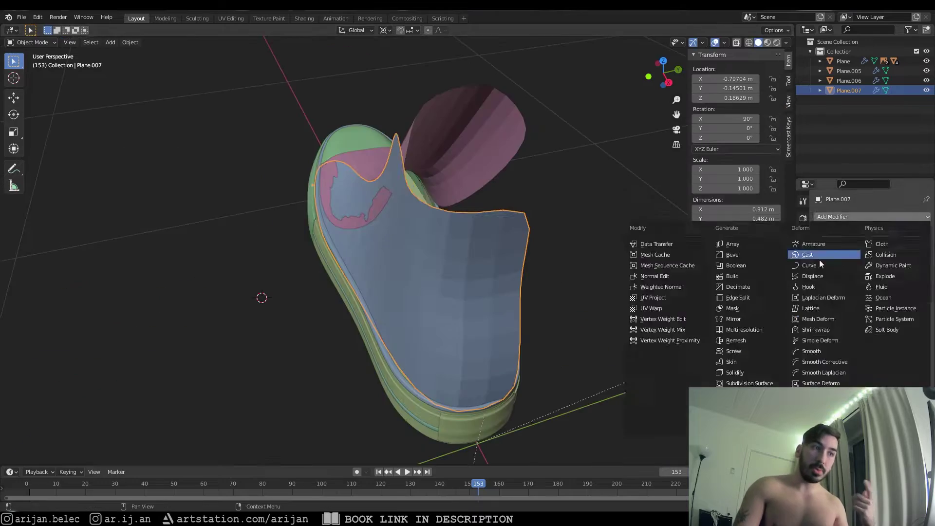
{"action": "left_click", "coordinate": [894, 295]}
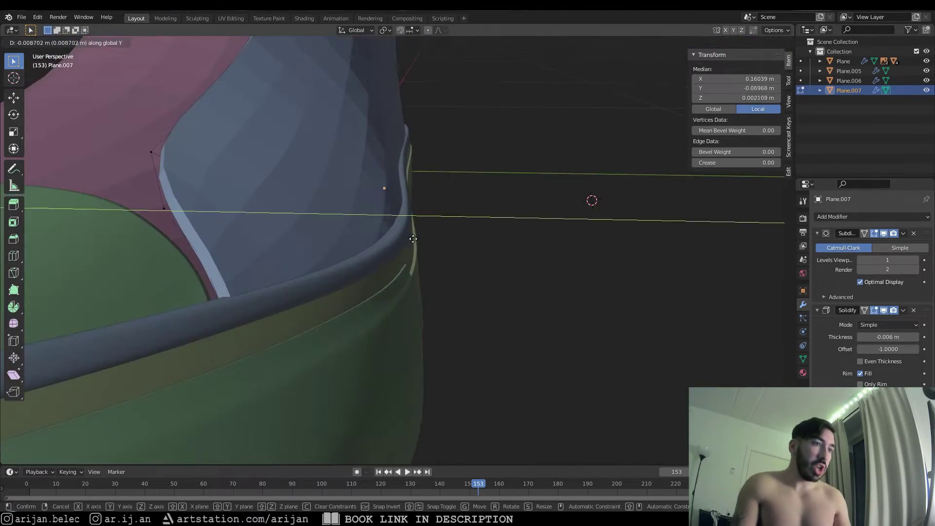
{"action": "left_click", "coordinate": [413, 238]}
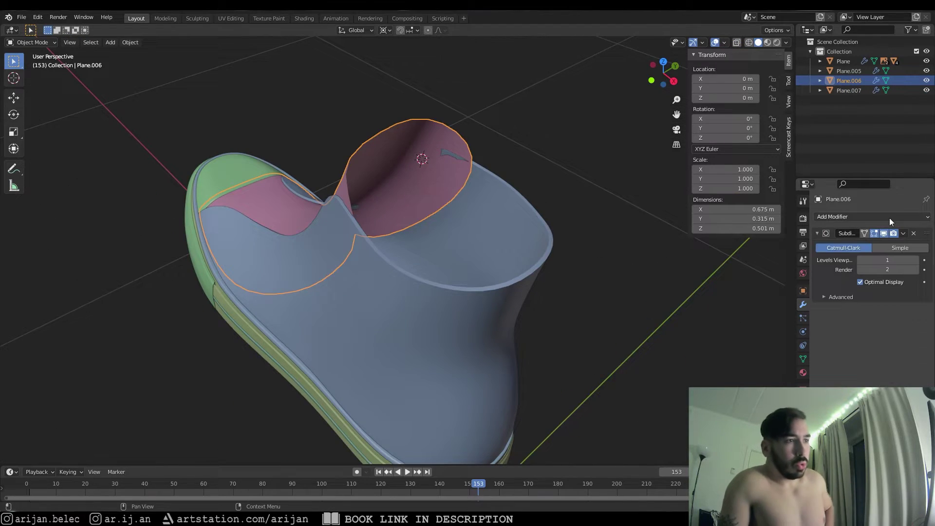
Give the side panel a Solidify modifier and save the file as Converse.blend.
{"action": "left_click", "coordinate": [889, 218]}
{"action": "left_click", "coordinate": [748, 372]}
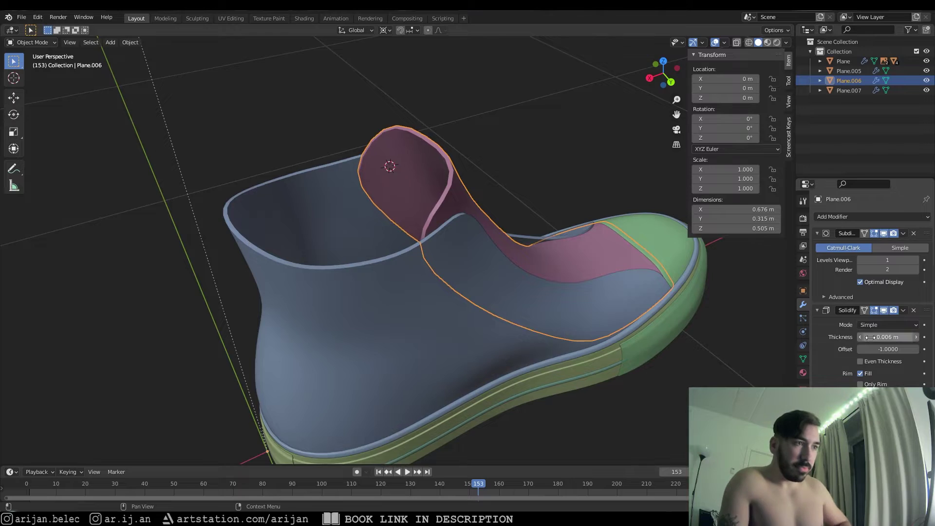
{"action": "key", "text": "ctrl+s"}
{"action": "key", "text": "alt+a"}
From the front view, frame the eyelet hole face and make it perfectly round.
{"action": "middle_click_drag", "start_coordinate": [530, 300], "coordinate": [534, 252]}
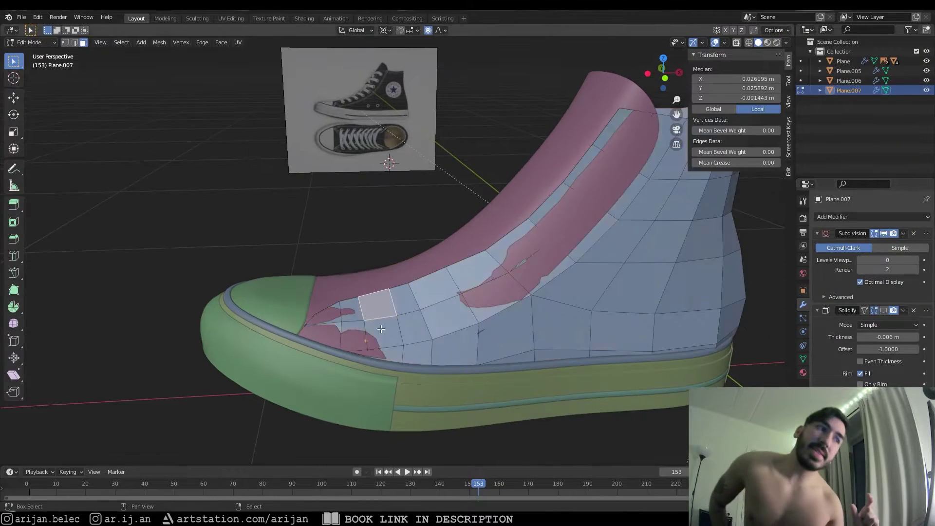
{"action": "key", "text": "KP_1"}
{"action": "key", "text": "KP_Decimal"}
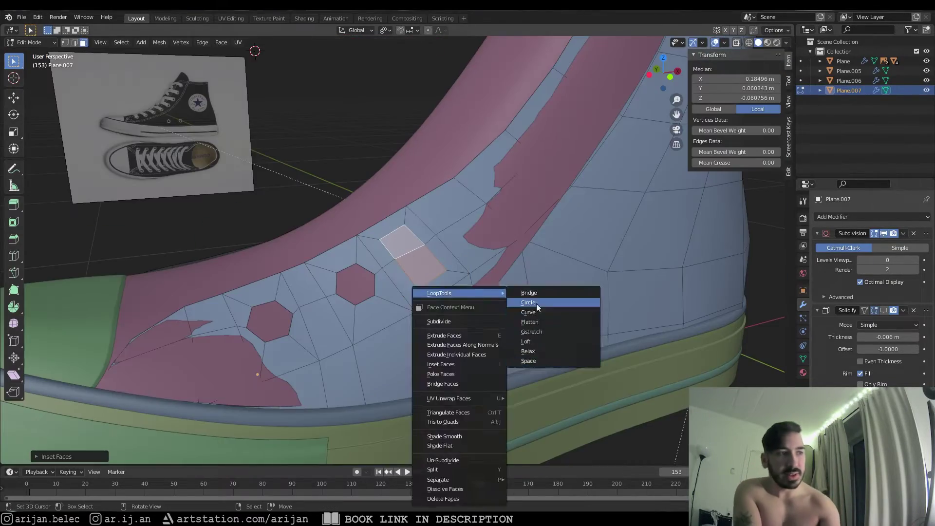
{"action": "left_click", "coordinate": [529, 303]}
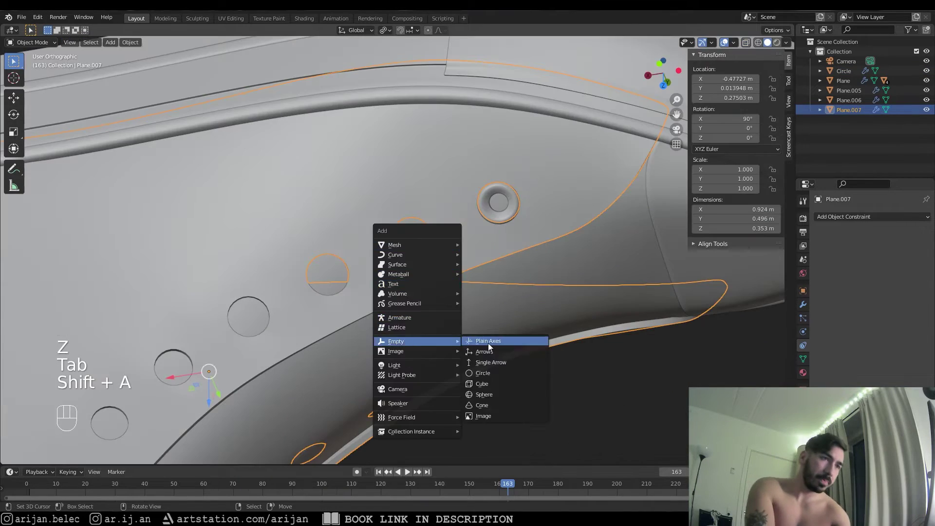
Add Plain Axes empties at the lace holes, from the first eyelet hole to the last.
{"action": "left_click", "coordinate": [489, 343]}
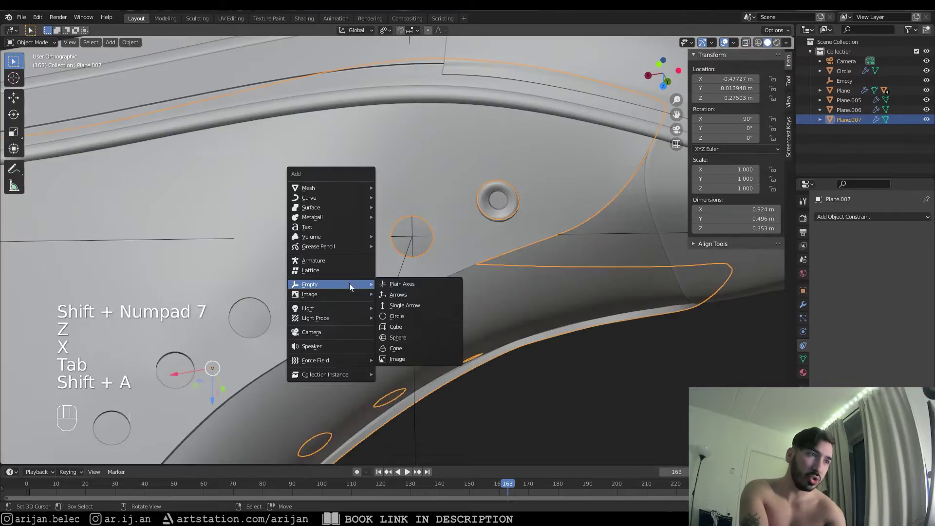
{"action": "left_click", "coordinate": [418, 282]}
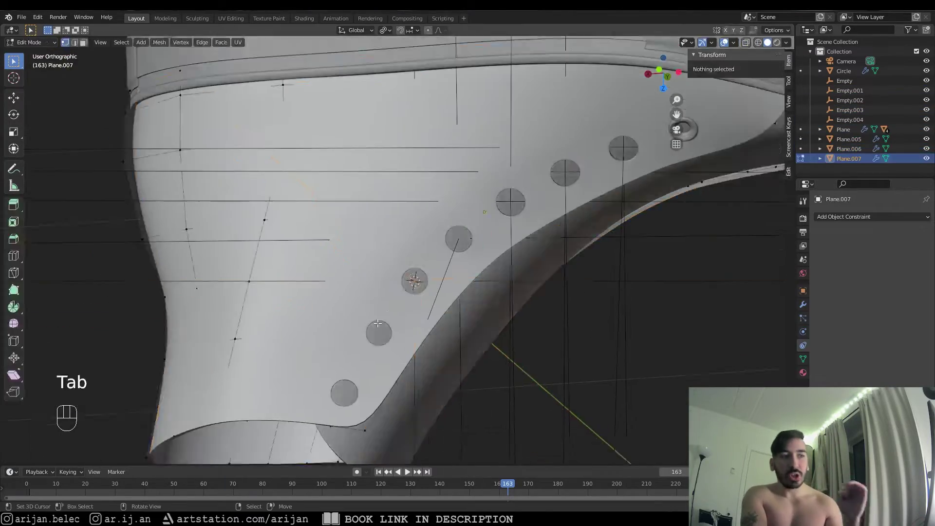
{"action": "left_click", "coordinate": [438, 347]}
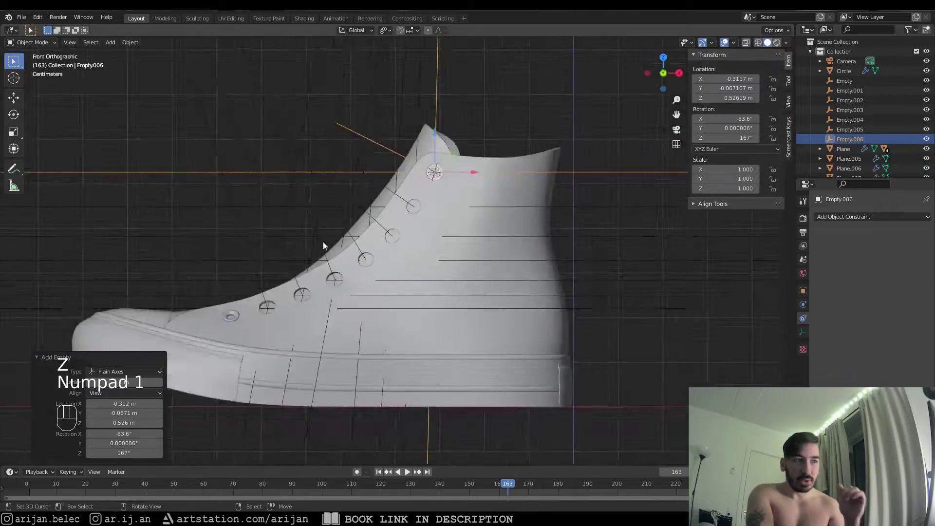
{"action": "middle_click_drag", "start_coordinate": [323, 242], "coordinate": [428, 265]}
{"action": "scroll", "coordinate": [428, 265], "scroll_direction": "down", "scroll_amount": 5}
{"action": "scroll", "coordinate": [386, 279], "scroll_direction": "up", "scroll_amount": 5}
{"action": "scroll", "coordinate": [495, 294], "scroll_direction": "down", "scroll_amount": 4}
Scale the seven hole empties down to 0.58 and save the project.
{"action": "key", "text": "a"}
{"action": "key", "text": "a"}
{"action": "key", "text": "b"}
{"action": "left_click_drag", "start_coordinate": [336, 204], "coordinate": [419, 288]}
{"action": "key", "text": "s"}
{"action": "key", "text": "ctrl+s"}
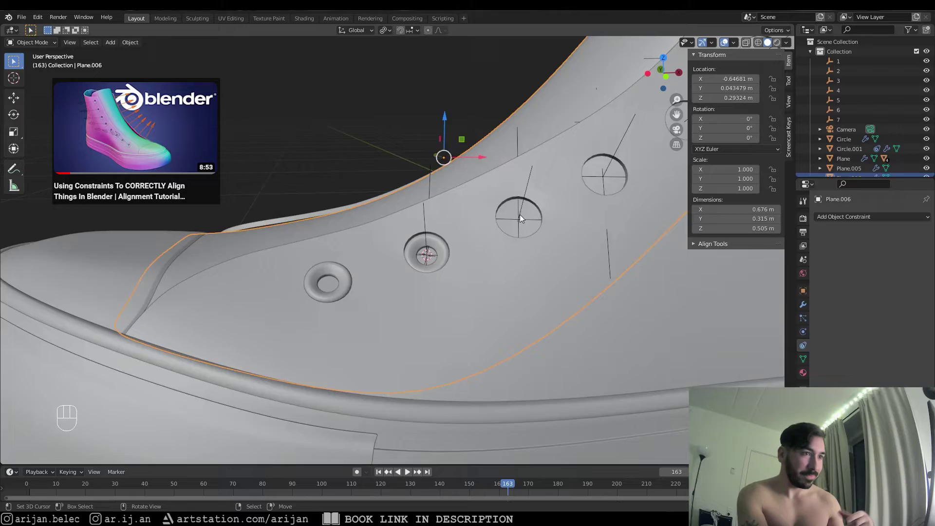
Snap duplicated eyelet rings onto each hole and slide them along their own axes.
{"action": "key", "text": "g"}
{"action": "key", "text": "shift+s"}
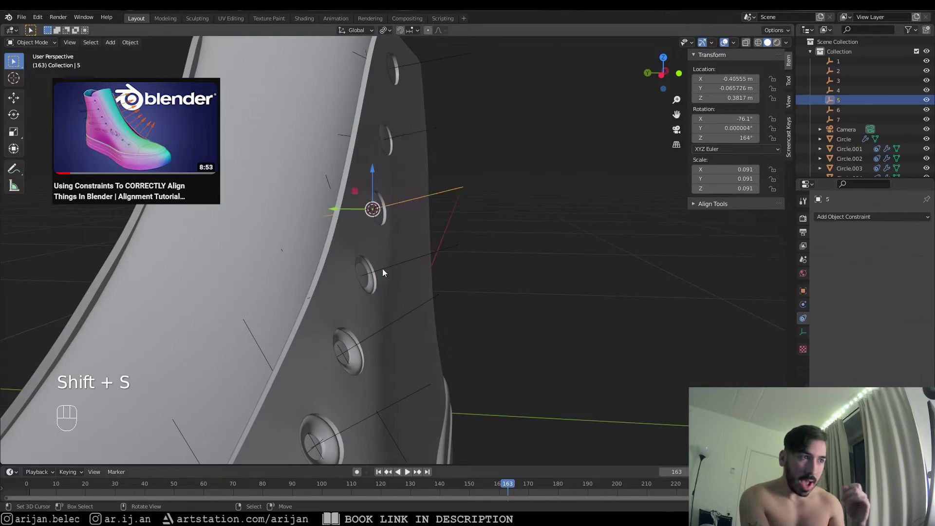
{"action": "key", "text": "shift+s"}
{"action": "key", "text": "shift+d"}
{"action": "key", "text": "shift+s"}
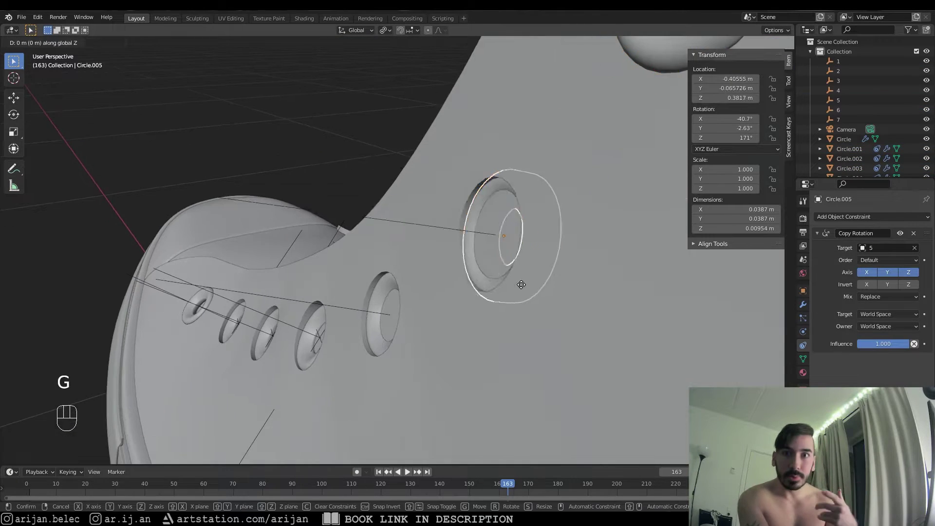
{"action": "key", "text": "shift+s"}
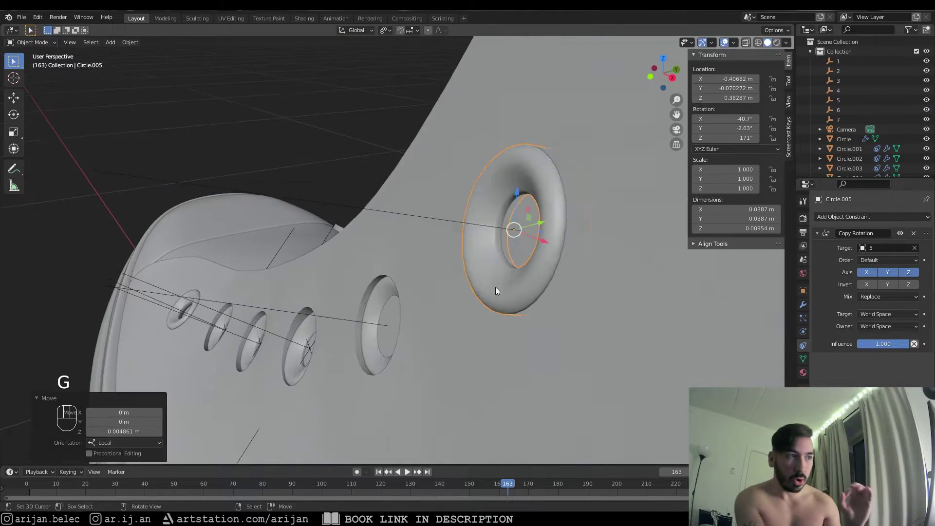
{"action": "key", "text": "g"}
{"action": "key", "text": "g"}
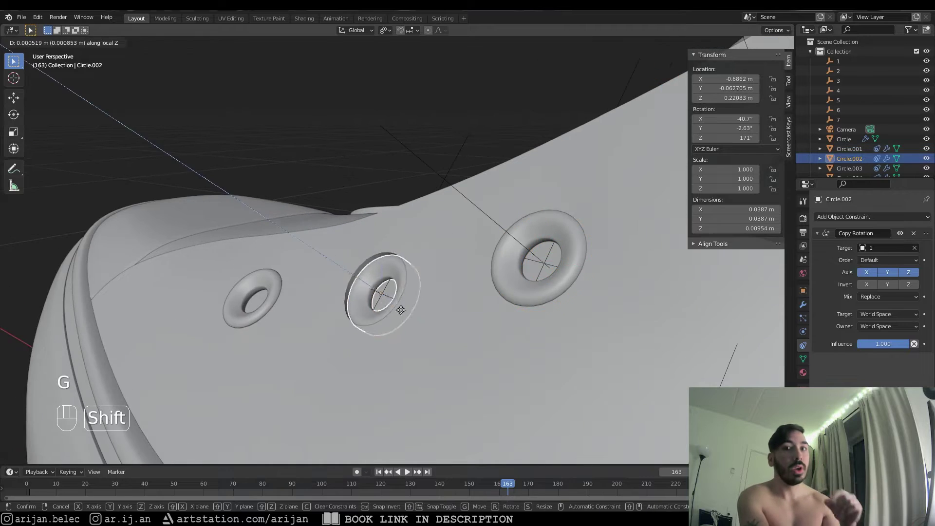
Parent the first eyelet ring to its hole empty with Ctrl+P.
{"action": "left_click", "coordinate": [242, 171]}
{"action": "key", "text": "ctrl+p"}
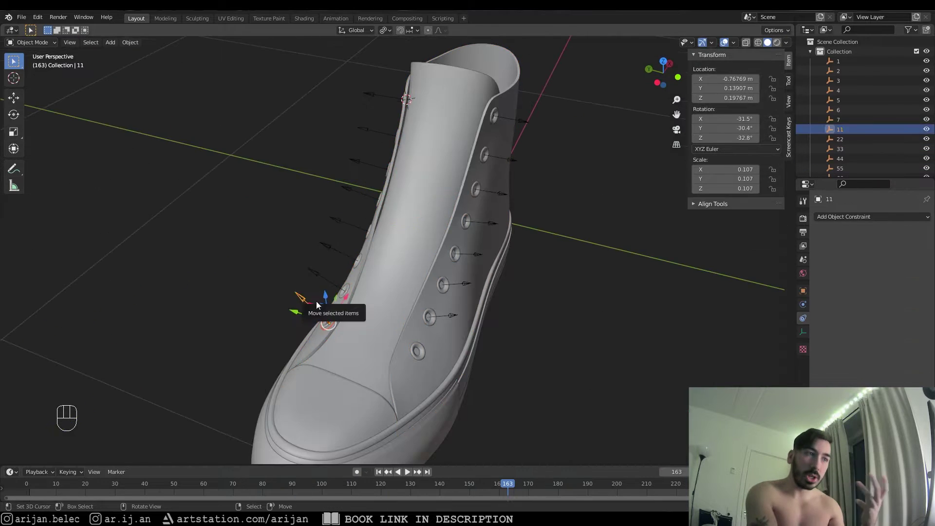
{"action": "key", "text": "ctrl+p"}
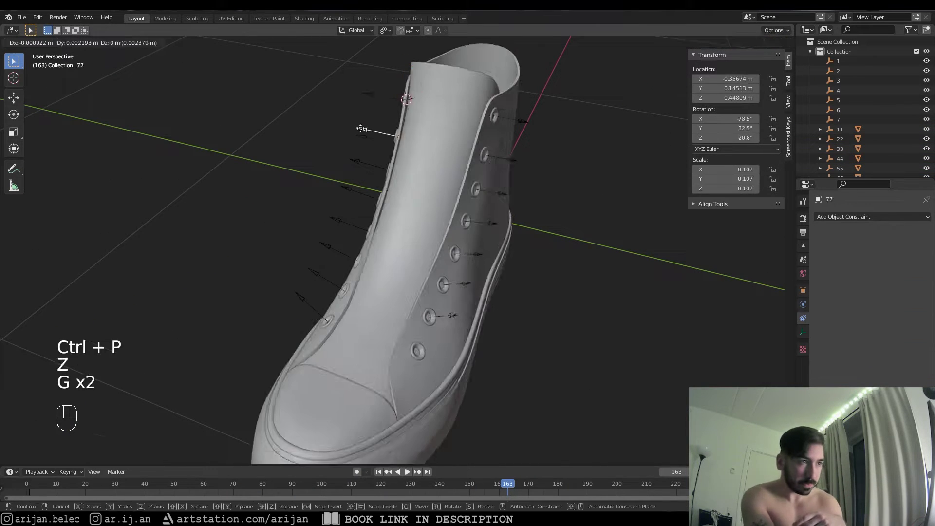
Edit Plane.008's back-strip vertices, nudge them along X, and save.
{"action": "key", "text": "z"}
{"action": "key", "text": "Tab"}
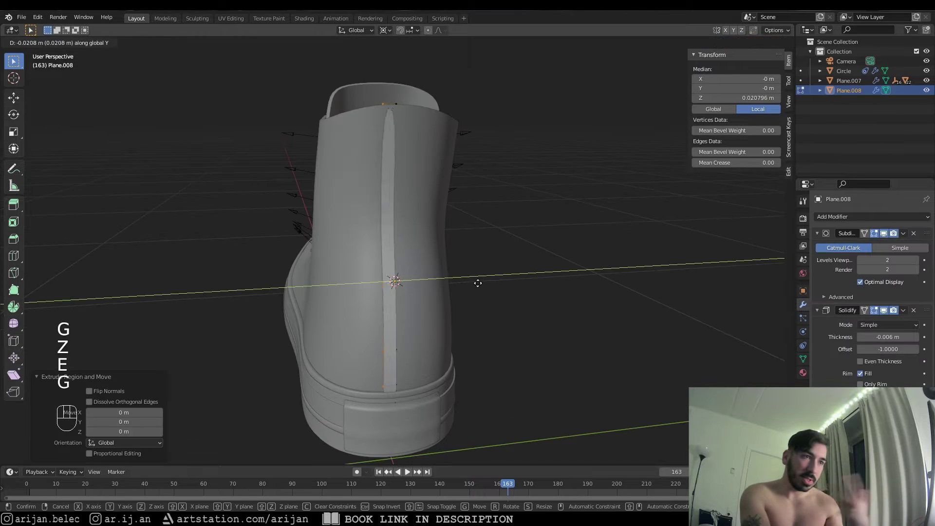
{"action": "key", "text": "Tab"}
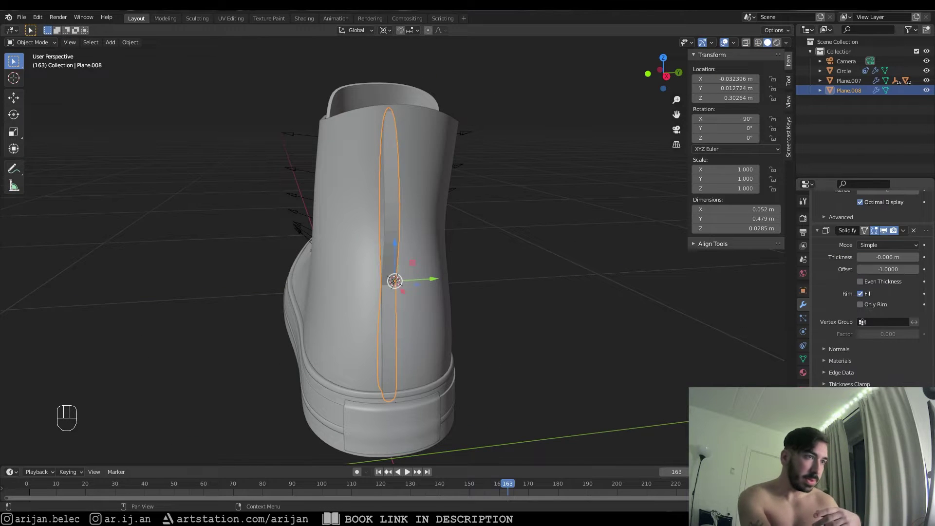
{"action": "scroll", "coordinate": [933, 317], "scroll_direction": "up", "scroll_amount": 5}
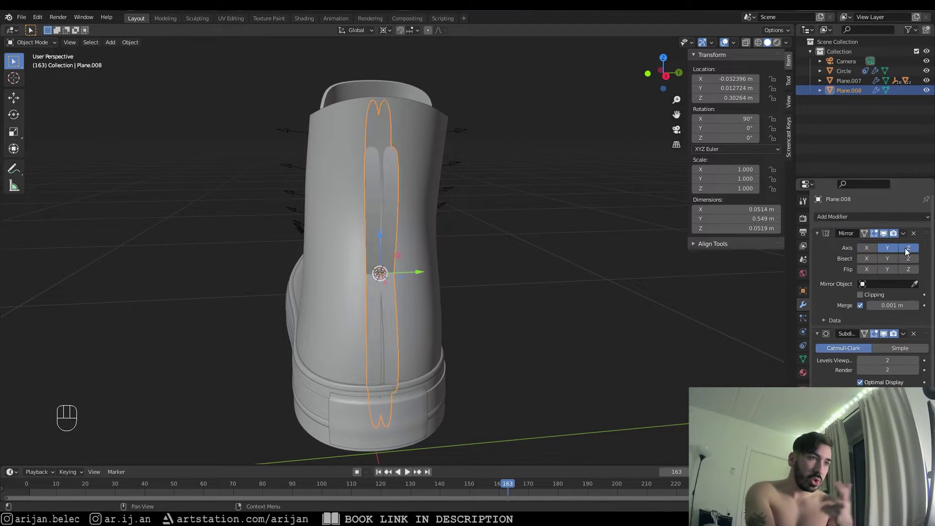
{"action": "key", "text": "ctrl+s"}
{"action": "key", "text": "g"}
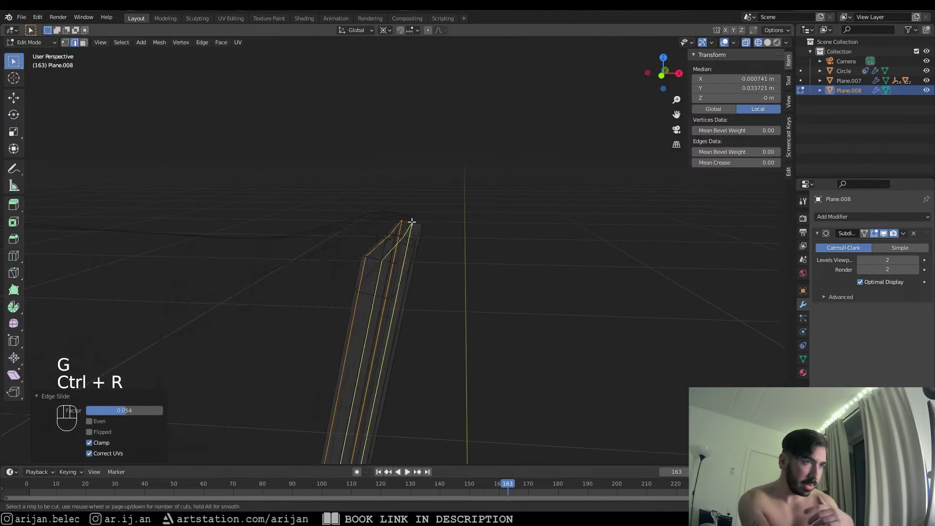
{"action": "key", "text": "ctrl+s"}
Add extra edge loops along the collar binding strip with Loop Cut.
{"action": "key", "text": "Tab"}
{"action": "key", "text": "z"}
{"action": "key", "text": "a"}
{"action": "key", "text": "a"}
{"action": "key", "text": "b"}
{"action": "key", "text": "Tab"}
{"action": "key", "text": "ctrl+z"}
{"action": "key", "text": "z"}
{"action": "key", "text": "g"}
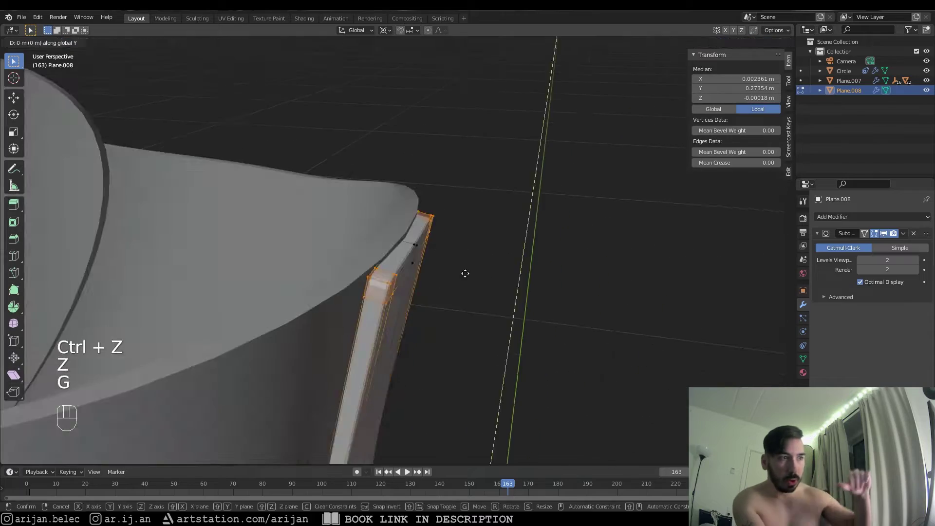
{"action": "key", "text": "ctrl+r"}
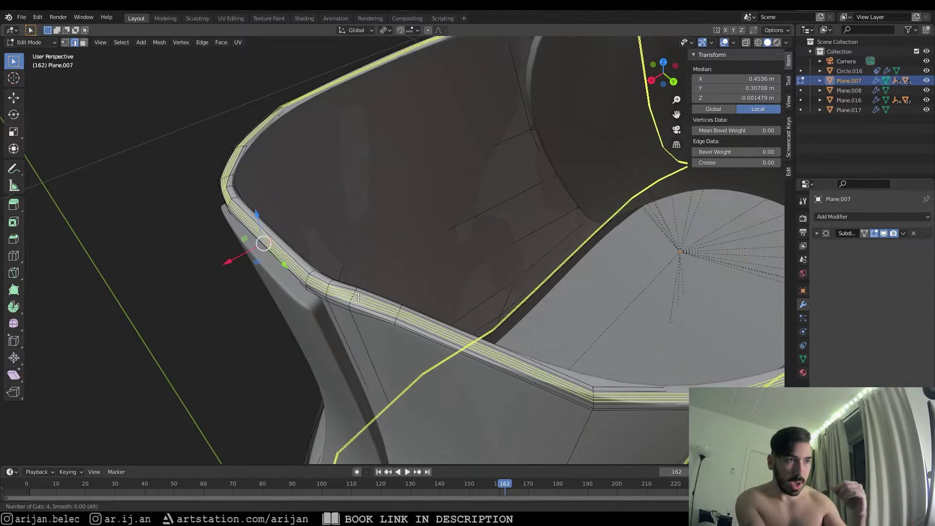
{"action": "scroll", "coordinate": [370, 316], "scroll_direction": "down", "scroll_amount": 2}
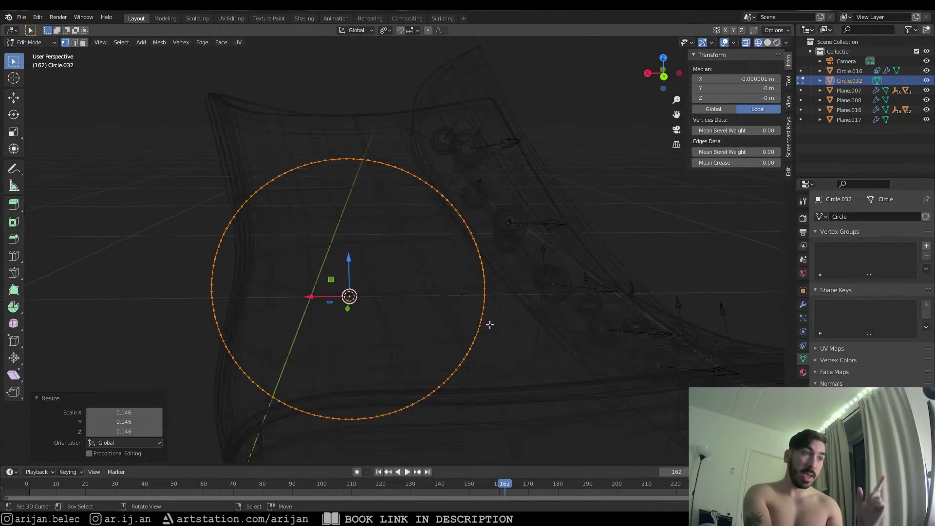
Extrude the circle's edge loop, scale it to the centre, and merge by distance.
{"action": "key", "text": "e"}
{"action": "key", "text": "s"}
{"action": "key", "text": "KP_Decimal"}
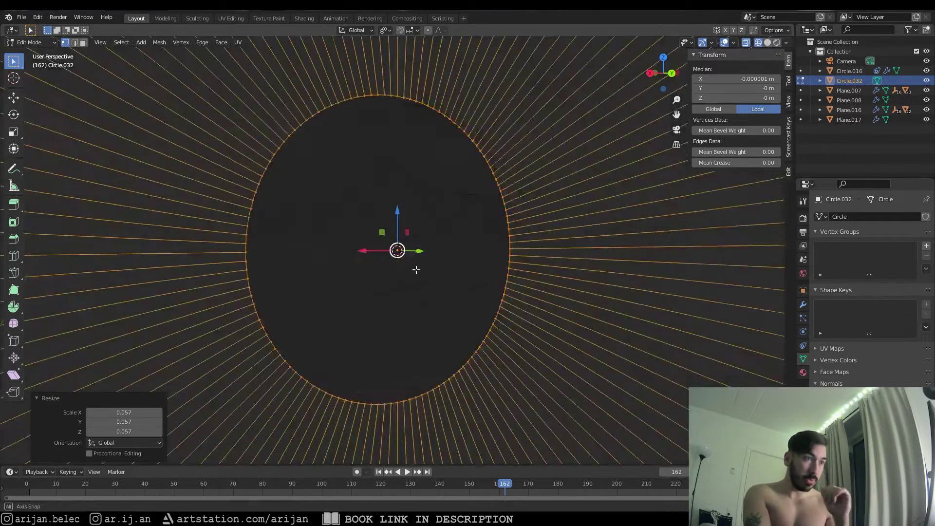
{"action": "key", "text": "m"}
{"action": "left_click", "coordinate": [419, 88]}
{"action": "scroll", "coordinate": [508, 303], "scroll_direction": "down", "scroll_amount": 5}
{"action": "scroll", "coordinate": [314, 156], "scroll_direction": "up", "scroll_amount": 8}
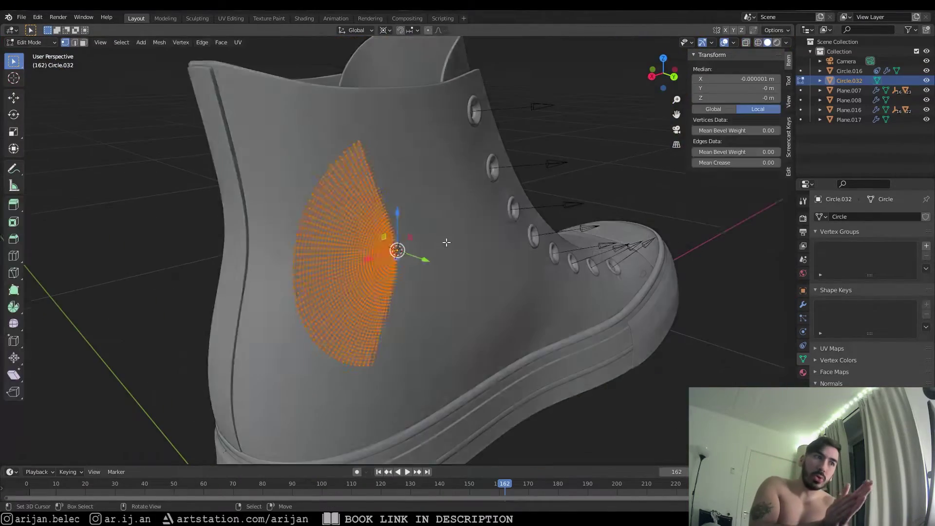
Move the sticker disc along global Y and add a new plane.
{"action": "key", "text": "Tab"}
{"action": "key", "text": "g"}
{"action": "key", "text": "y"}
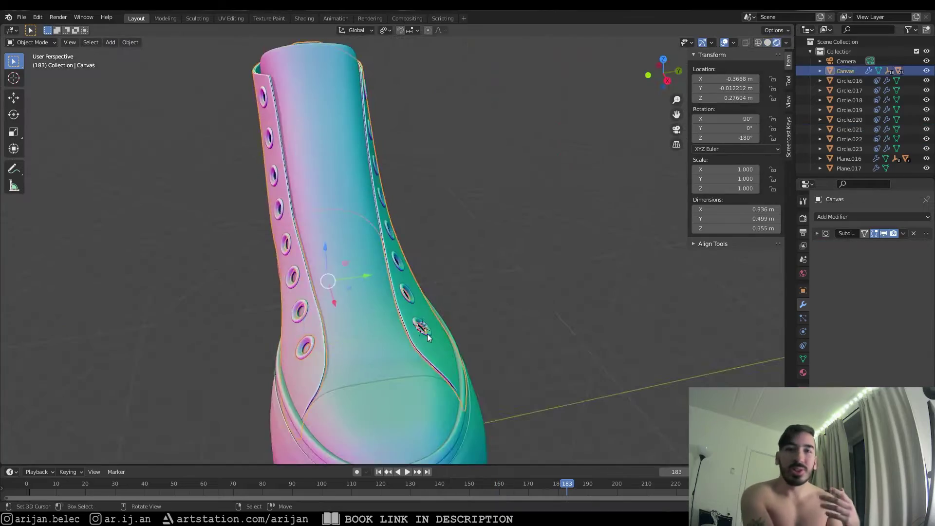
{"action": "key", "text": "shift+a"}
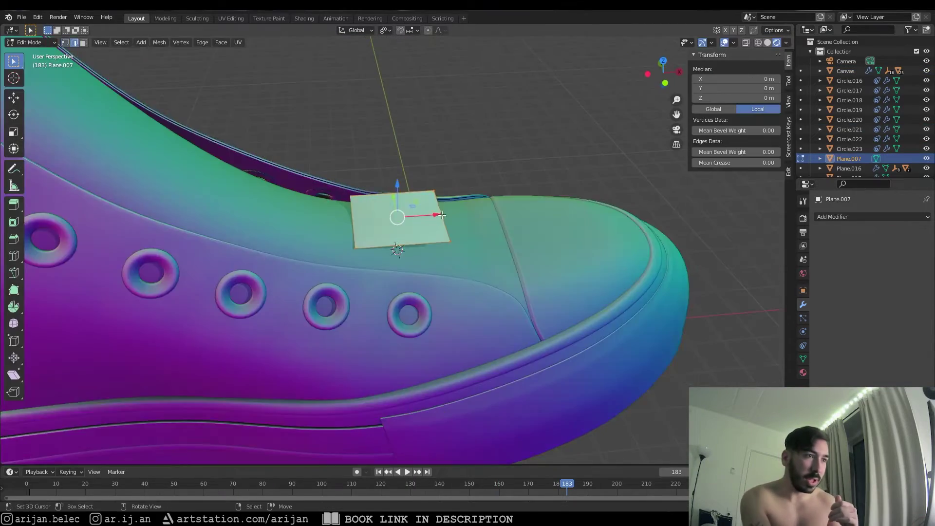
Lower the new plane along Z, add loop cuts, and stretch it lengthwise.
{"action": "key", "text": "g"}
{"action": "key", "text": "z"}
{"action": "left_click", "coordinate": [409, 234]}
{"action": "middle_click_drag", "start_coordinate": [409, 234], "coordinate": [386, 285]}
{"action": "key", "text": "shift+z"}
{"action": "key", "text": "ctrl+r"}
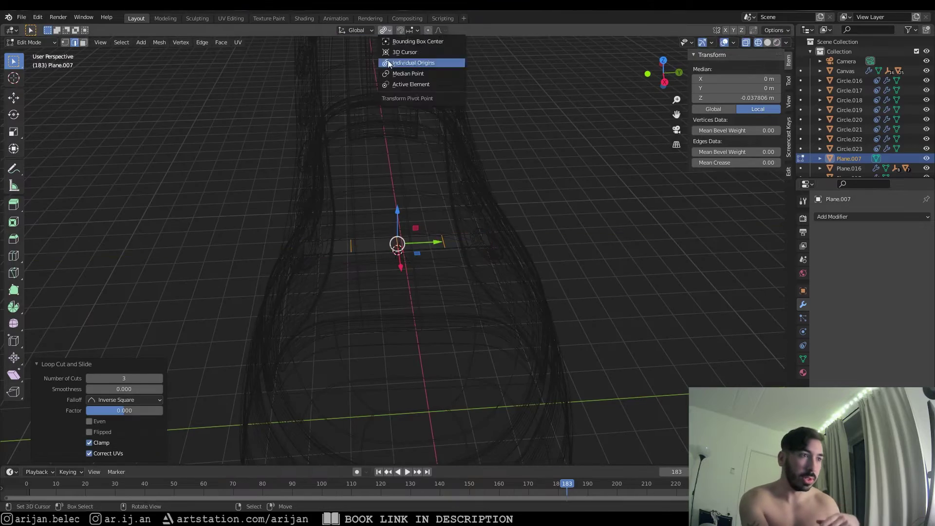
{"action": "left_click", "coordinate": [408, 74]}
{"action": "key", "text": "shift+z"}
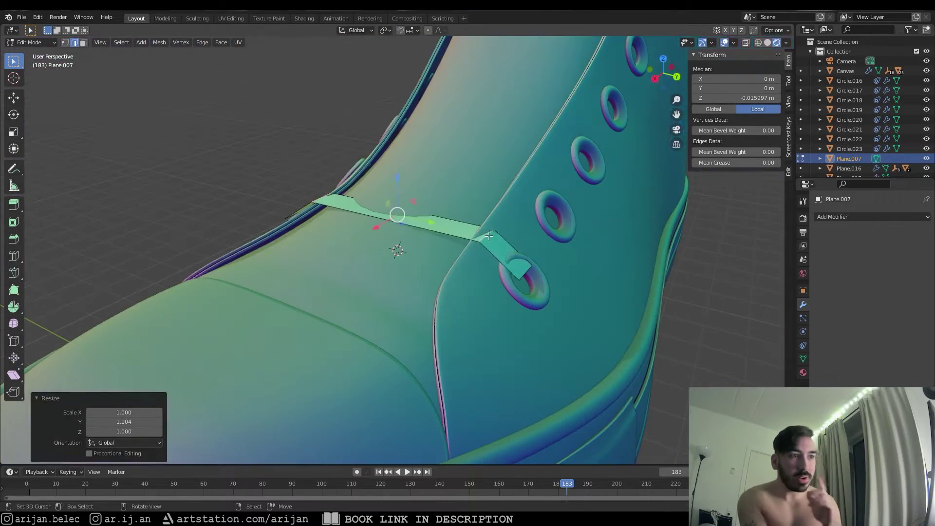
Raise strap faces along Z and slide the strap's lower corner vertex along its edge.
{"action": "middle_click_drag", "start_coordinate": [489, 235], "coordinate": [292, 293]}
{"action": "left_click", "coordinate": [438, 220], "text": "ctrl+shift"}
{"action": "key", "text": "g"}
{"action": "key", "text": "z"}
{"action": "left_click", "coordinate": [450, 238]}
{"action": "left_click", "coordinate": [263, 323]}
{"action": "key", "text": "shift+v"}
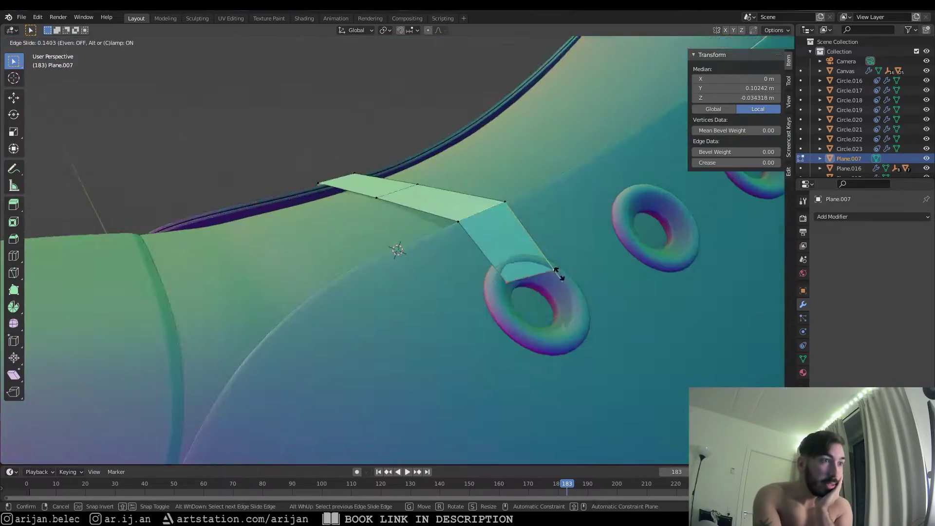
{"action": "left_click", "coordinate": [553, 265]}
Move the strap along its local Z to sit over the tongue.
{"action": "middle_click_drag", "start_coordinate": [553, 265], "coordinate": [452, 307]}
{"action": "key", "text": "g"}
{"action": "key", "text": "z"}
{"action": "left_click", "coordinate": [510, 265]}
Extrude the strap's end edge into the eyelet and taper it.
{"action": "key", "text": "2"}
{"action": "key", "text": "g"}
{"action": "key", "text": "g"}
{"action": "left_click", "coordinate": [438, 293]}
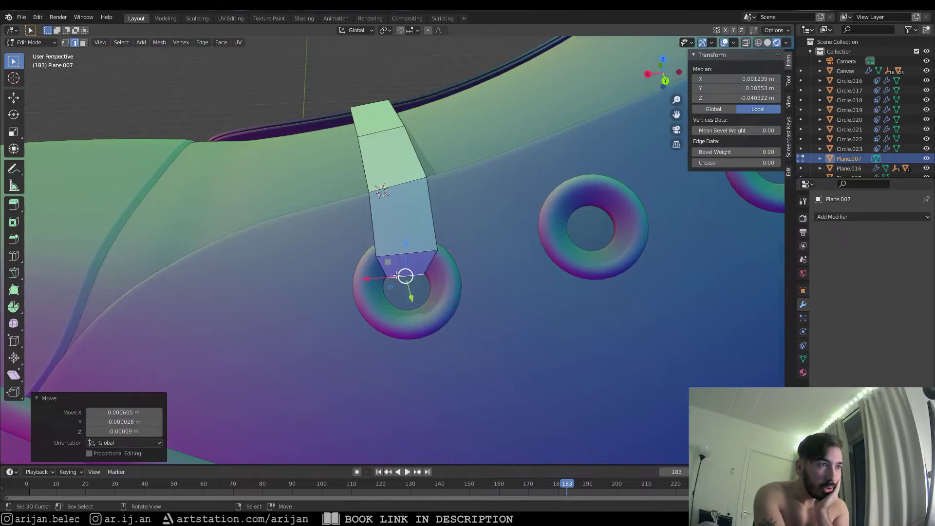
{"action": "middle_click_drag", "start_coordinate": [329, 228], "coordinate": [458, 288]}
{"action": "key", "text": "e"}
{"action": "left_click", "coordinate": [458, 288]}
{"action": "key", "text": "s"}
{"action": "left_click", "coordinate": [430, 257]}
{"action": "middle_click_drag", "start_coordinate": [431, 258], "coordinate": [399, 244]}
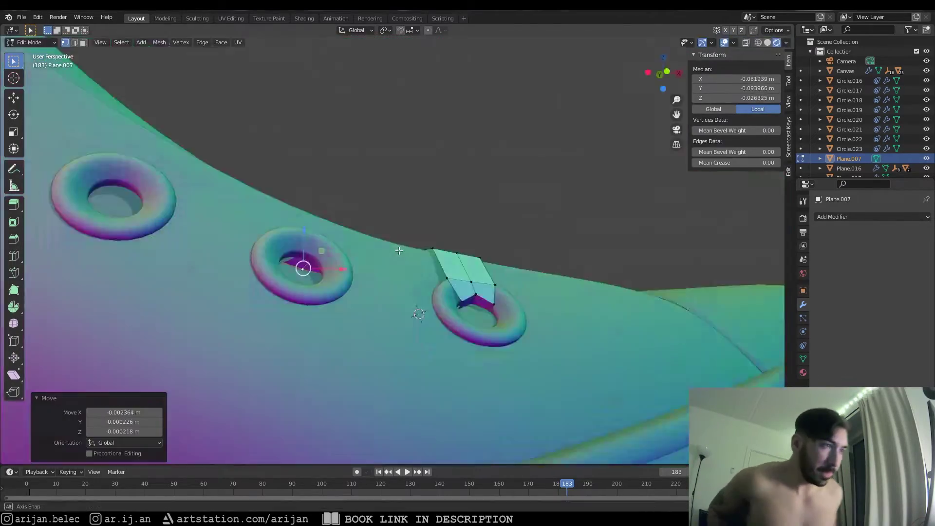
Reposition strap vertices and add level-2 subdivision smoothing to the strap.
{"action": "key", "text": "g"}
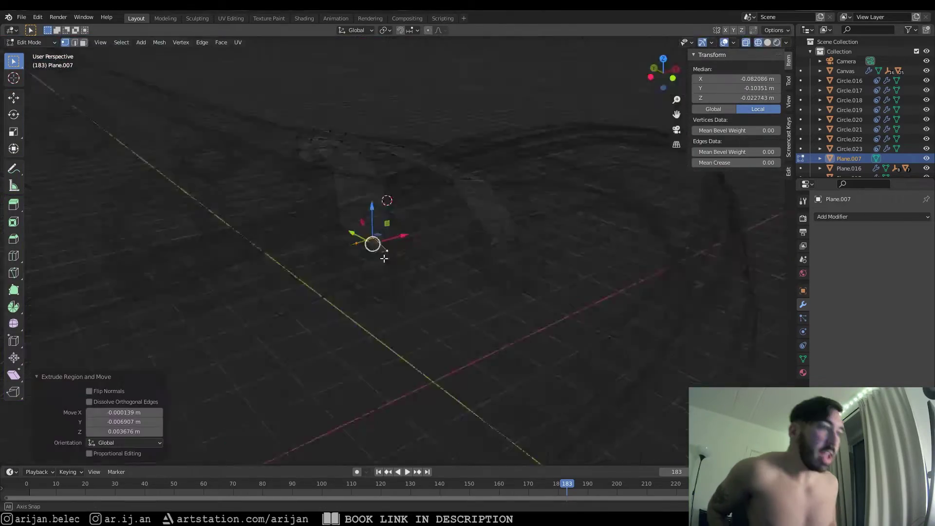
{"action": "middle_click_drag", "start_coordinate": [384, 259], "coordinate": [363, 342]}
{"action": "key", "text": "2"}
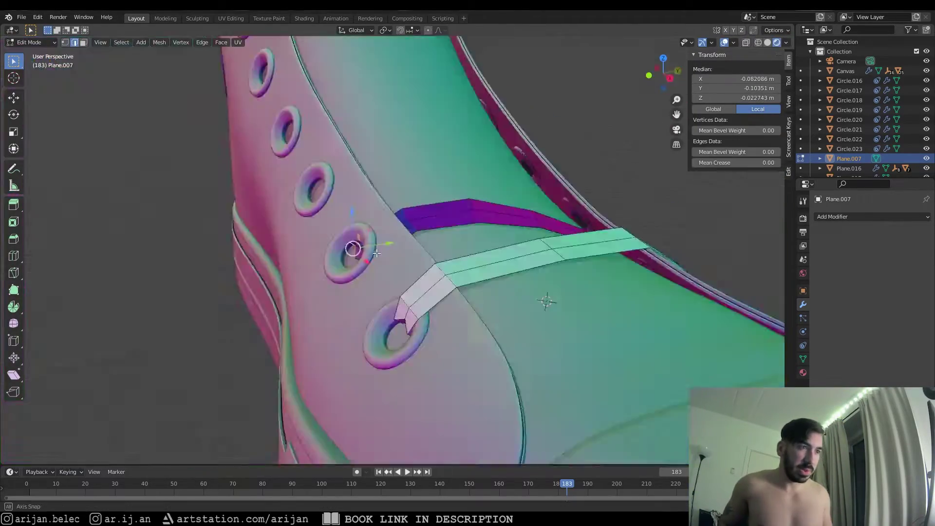
{"action": "middle_click_drag", "start_coordinate": [356, 246], "coordinate": [316, 225]}
{"action": "scroll", "coordinate": [315, 291], "scroll_direction": "up", "scroll_amount": 2}
{"action": "key", "text": "ctrl+2"}
{"action": "key", "text": "KP_Decimal"}
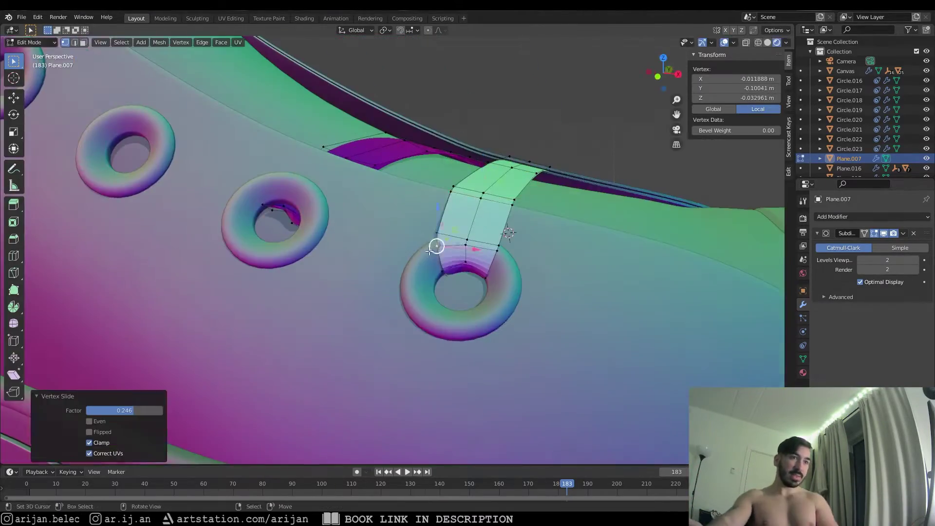
{"action": "scroll", "coordinate": [434, 246], "scroll_direction": "up", "scroll_amount": 2}
Move the strip end into the eyelet and slide an edge along the strap.
{"action": "key", "text": "g"}
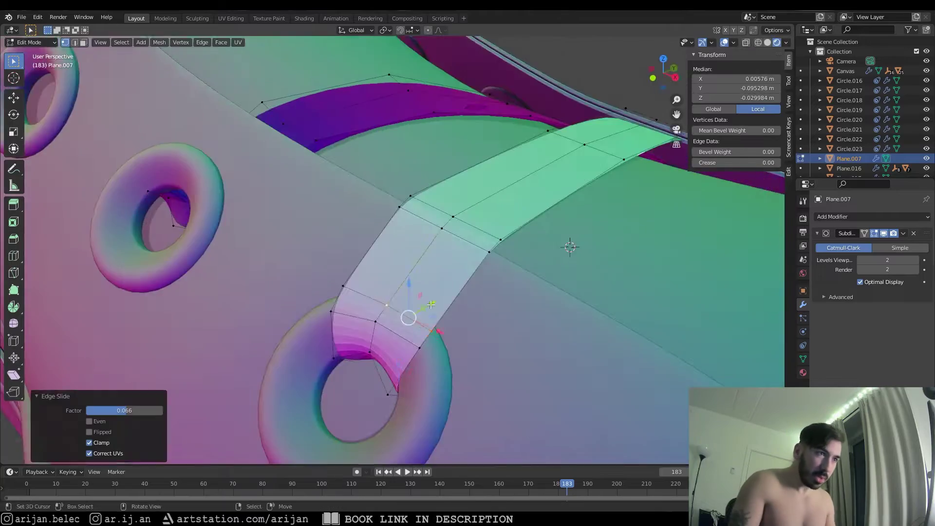
{"action": "middle_click_drag", "start_coordinate": [568, 244], "coordinate": [514, 250]}
{"action": "key", "text": "g"}
{"action": "key", "text": "g"}
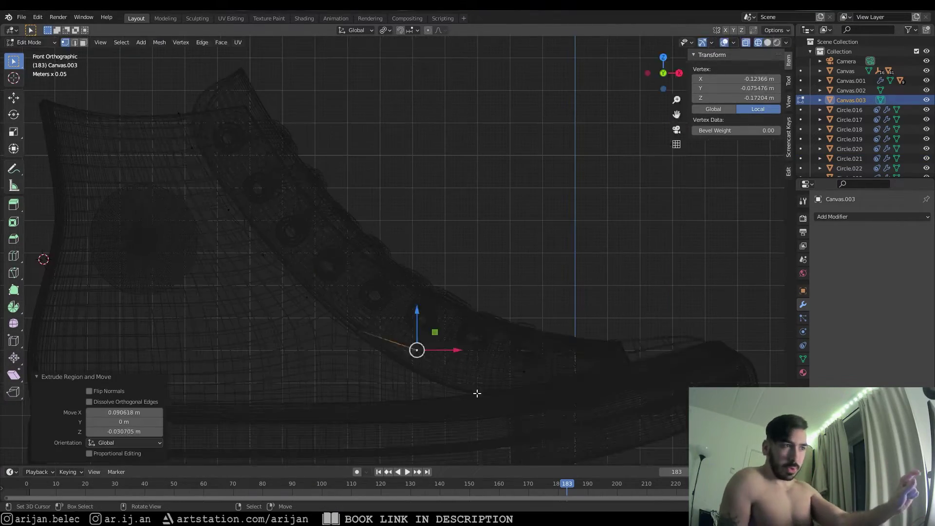
Offset the separated seam line and apply a Subdivision Surface modifier to it.
{"action": "key", "text": "alt+z"}
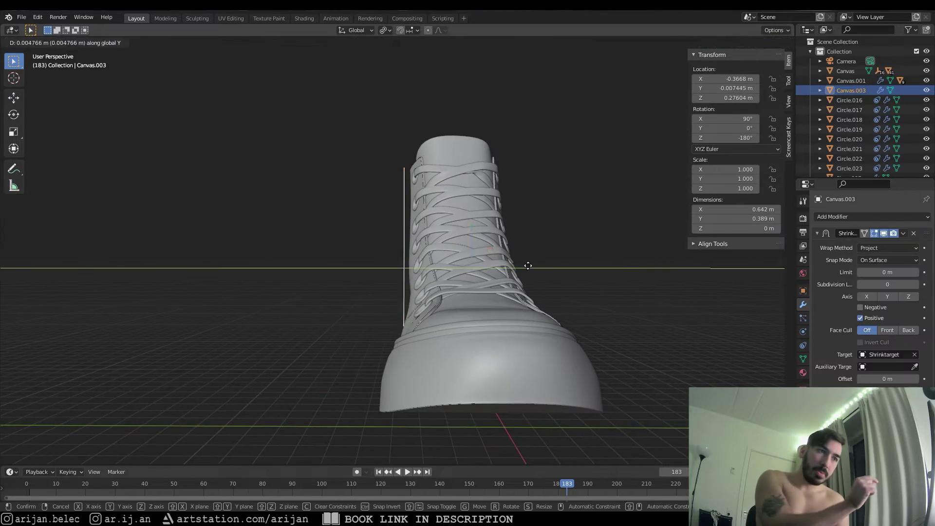
{"action": "left_click_drag", "start_coordinate": [528, 266], "coordinate": [445, 288]}
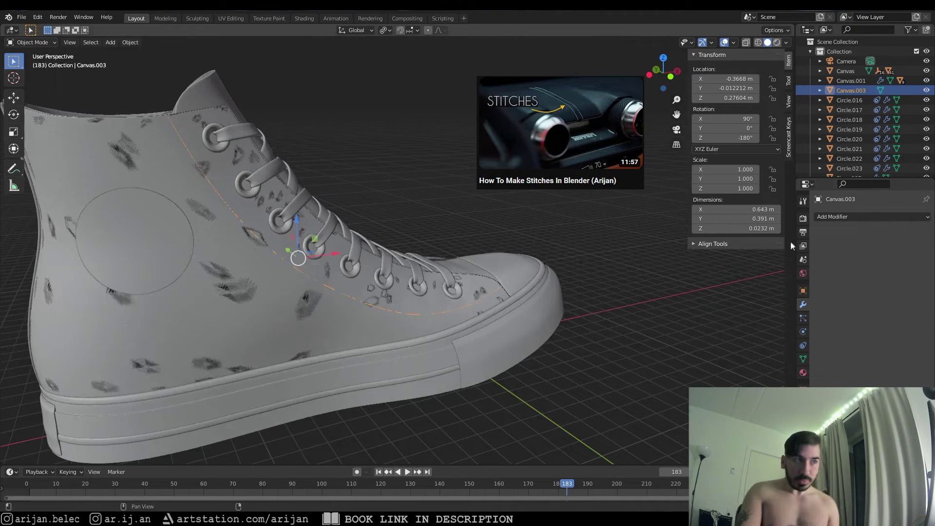
{"action": "left_click", "coordinate": [832, 217]}
{"action": "left_click", "coordinate": [754, 383]}
{"action": "key", "text": "ctrl+a"}
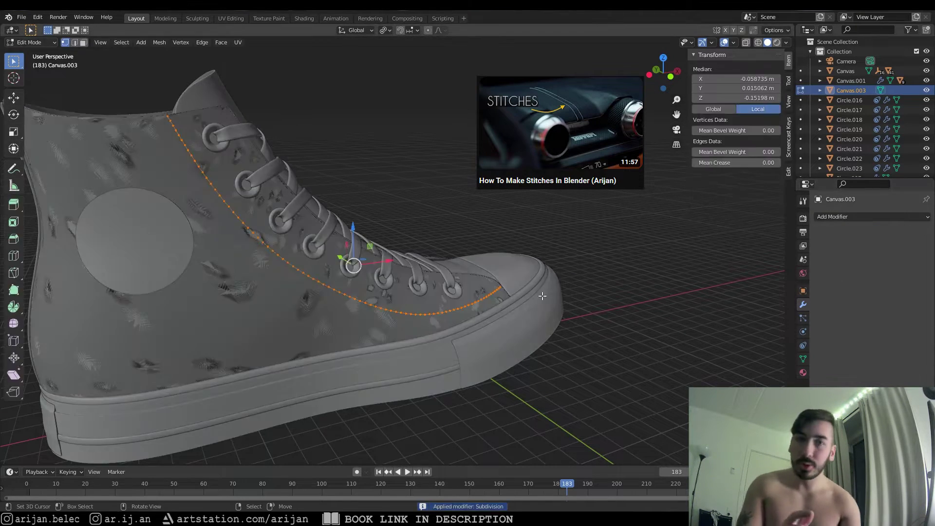
Convert the seam line to a curve and edit the stitch curve's points.
{"action": "left_click", "coordinate": [130, 42]}
{"action": "left_click", "coordinate": [244, 299]}
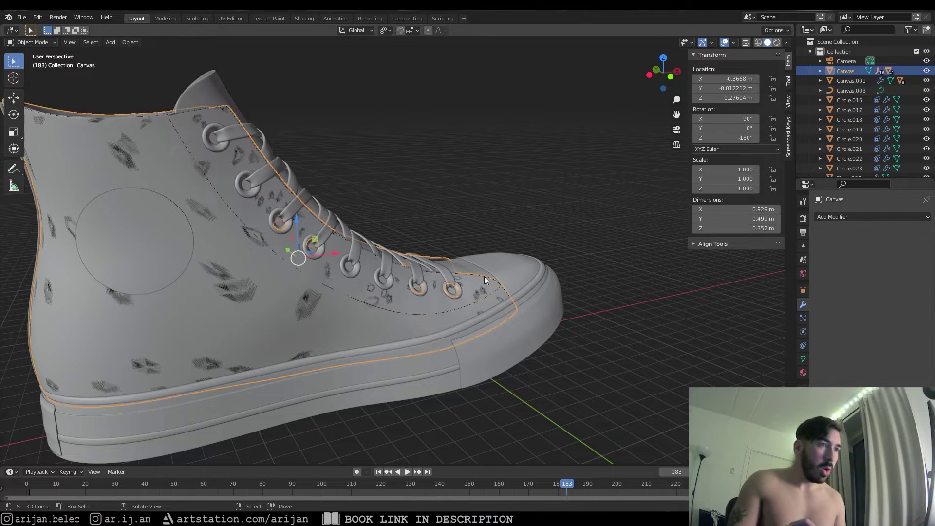
{"action": "left_click", "coordinate": [482, 277]}
{"action": "key", "text": "Tab"}
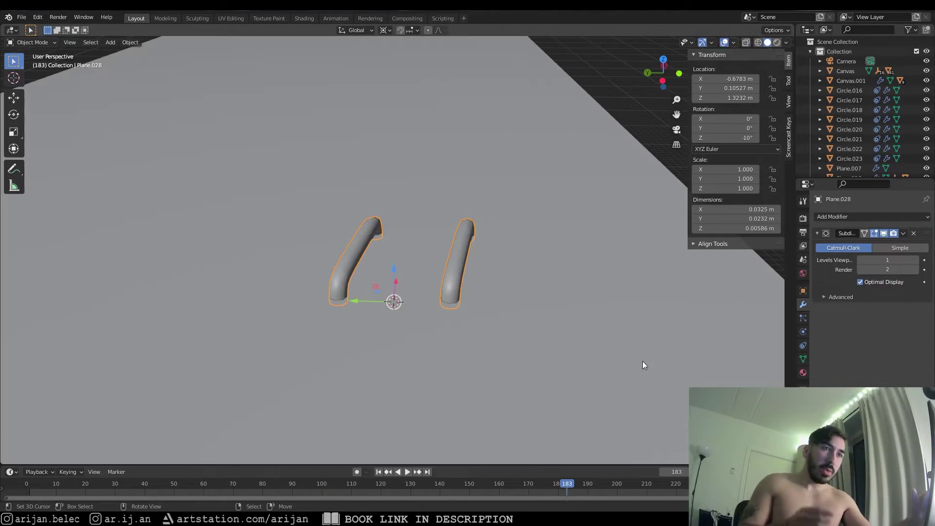
Add an Array modifier to repeat the stitch strokes, save, and shift the rows along X.
{"action": "middle_click_drag", "start_coordinate": [539, 263], "coordinate": [565, 244]}
{"action": "left_click", "coordinate": [871, 216]}
{"action": "left_click", "coordinate": [721, 245]}
{"action": "key", "text": "ctrl+s"}
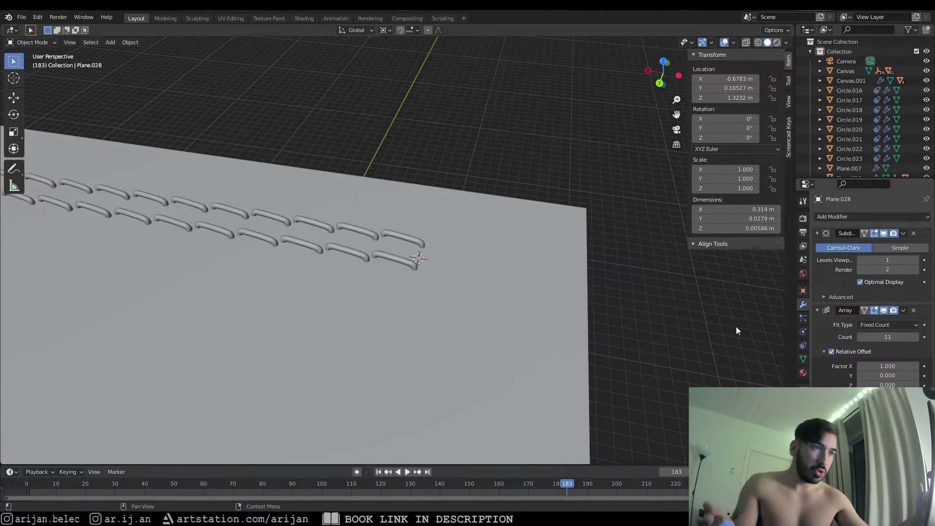
{"action": "scroll", "coordinate": [584, 277], "scroll_direction": "up", "scroll_amount": 3}
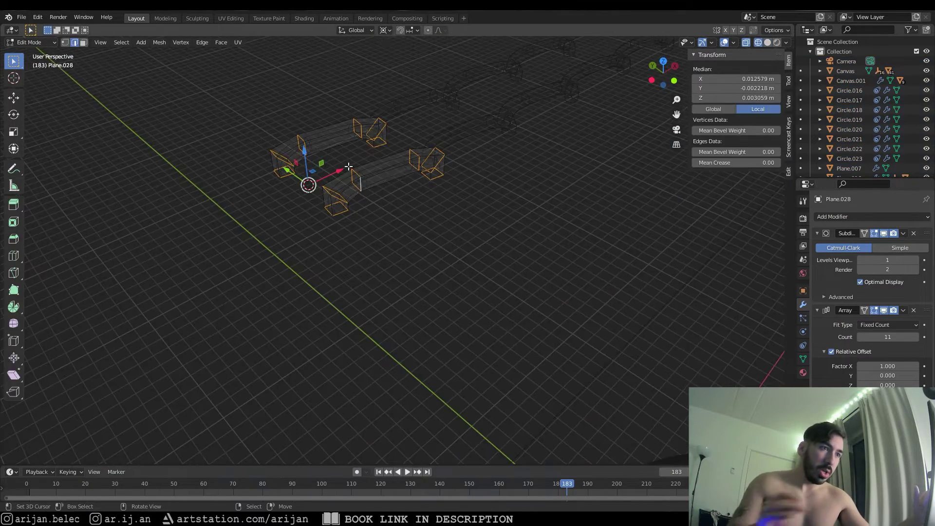
{"action": "left_click", "coordinate": [385, 31]}
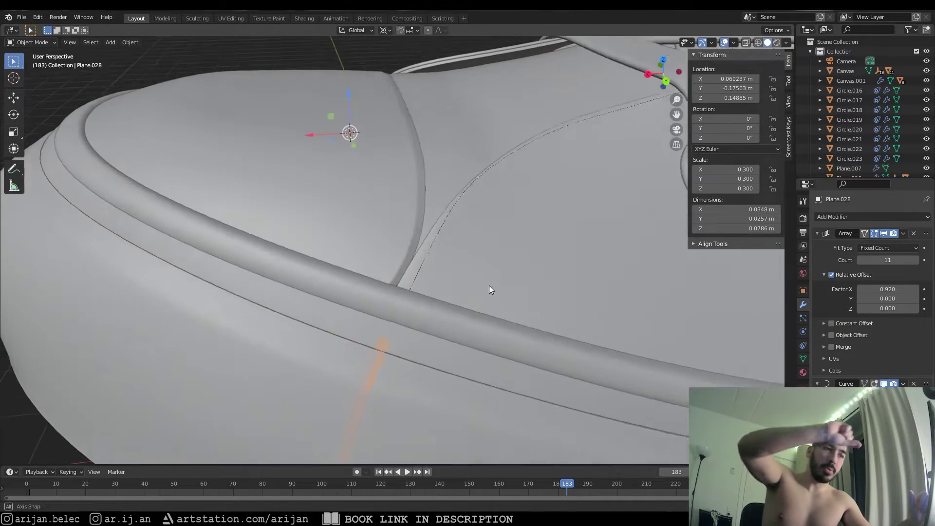
{"action": "key", "text": "g"}
{"action": "key", "text": "x"}
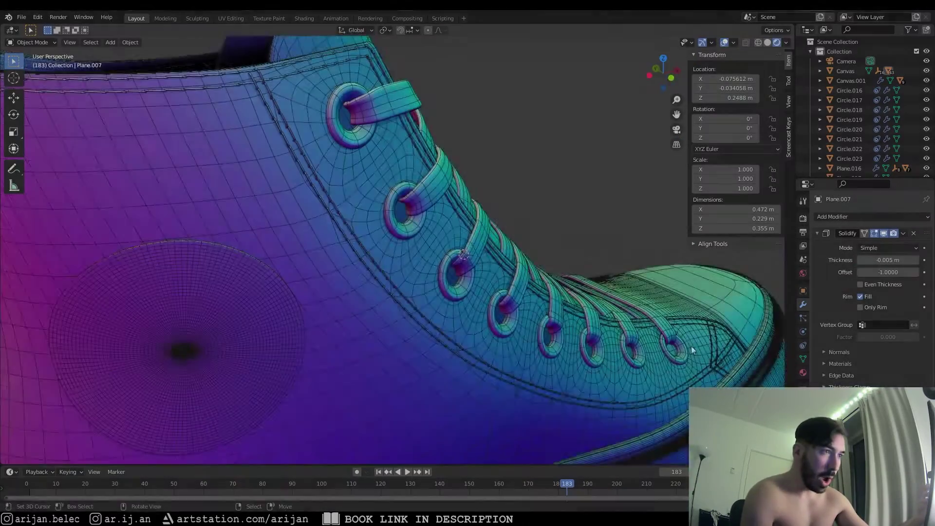
Extrude the sole rim edge loop along Z, then extrude and scale the plane's faces.
{"action": "middle_click_drag", "start_coordinate": [691, 345], "coordinate": [536, 185]}
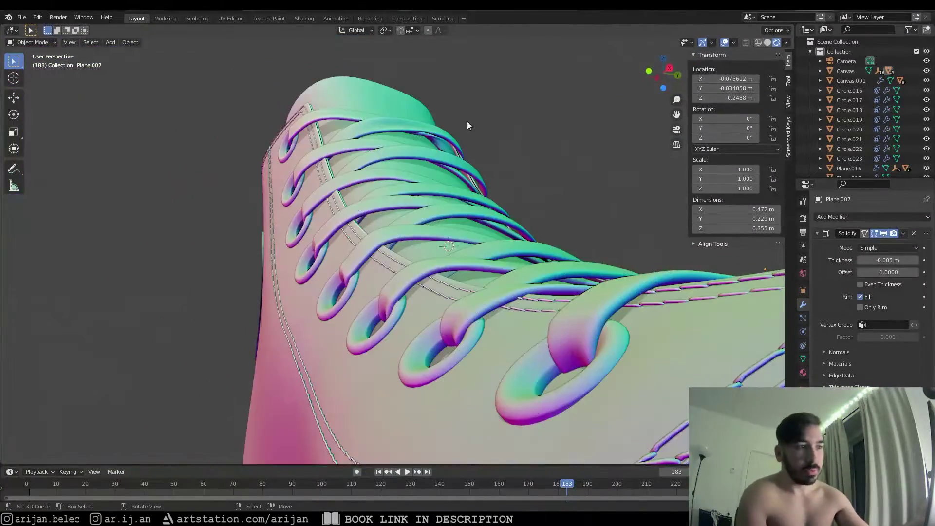
{"action": "middle_click_drag", "start_coordinate": [466, 107], "coordinate": [0, 233]}
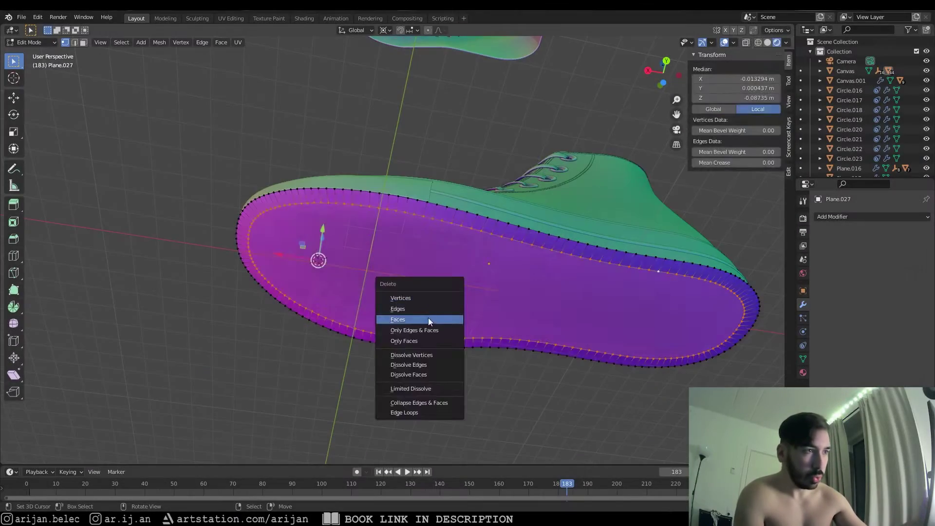
{"action": "left_click", "coordinate": [428, 317]}
{"action": "middle_click_drag", "start_coordinate": [428, 318], "coordinate": [394, 282]}
{"action": "key", "text": "2"}
{"action": "left_click", "coordinate": [458, 227], "text": "alt"}
{"action": "key", "text": "e"}
{"action": "key", "text": "z"}
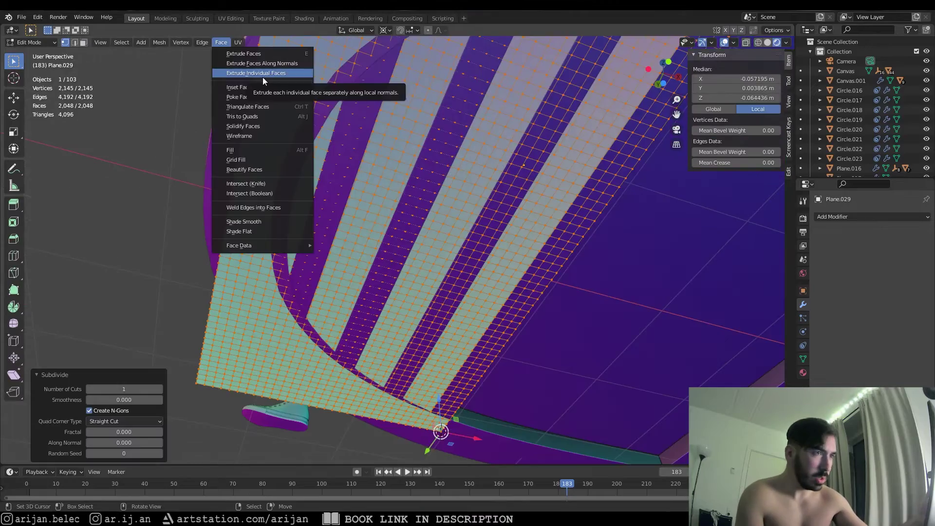
{"action": "left_click", "coordinate": [262, 77]}
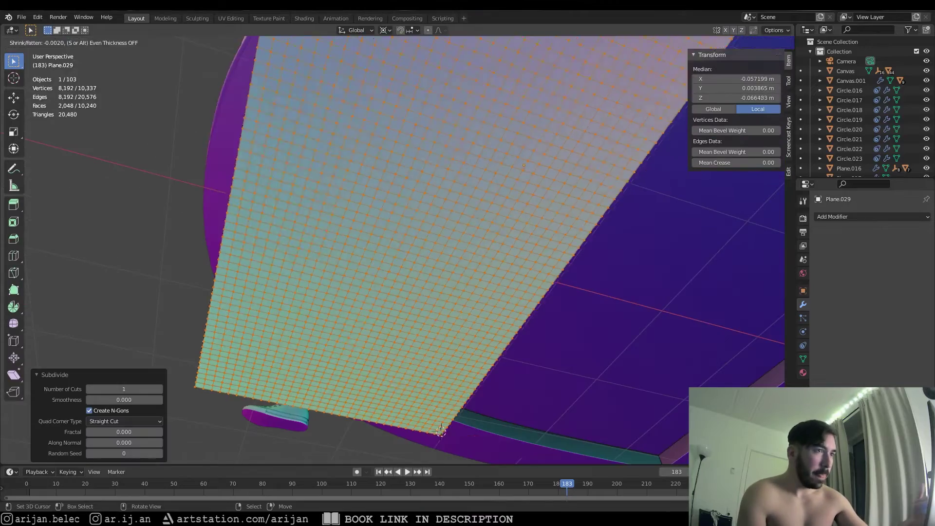
{"action": "key", "text": "s"}
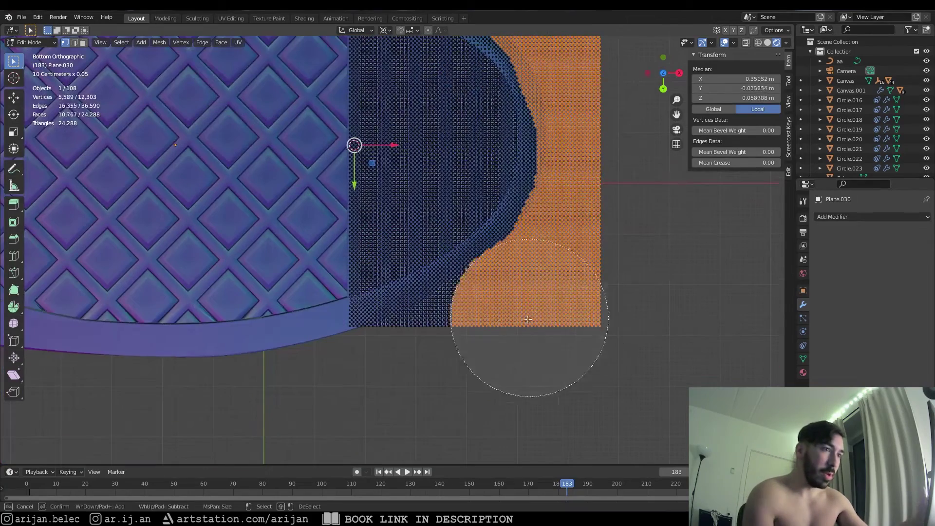
Preview the stripe image as the plane's colour and add a new shader node.
{"action": "left_click_drag", "start_coordinate": [542, 334], "coordinate": [556, 285]}
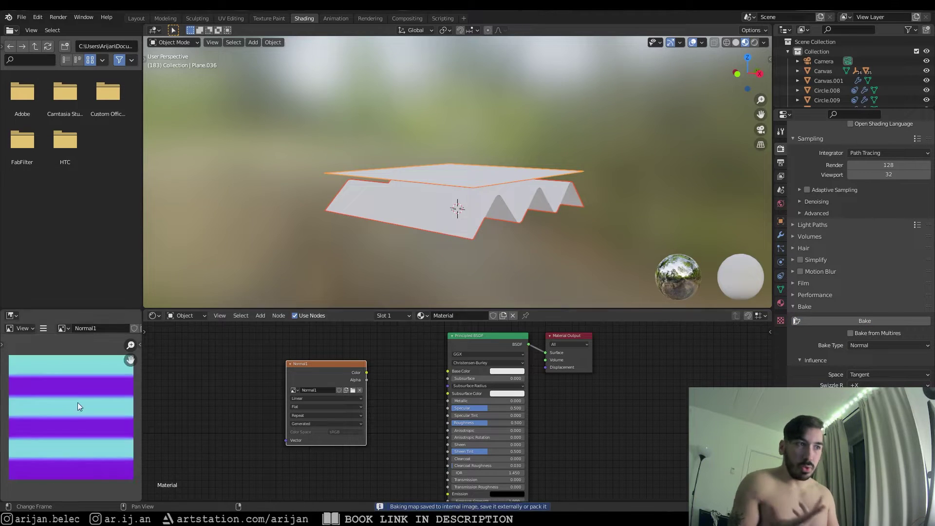
{"action": "left_click_drag", "start_coordinate": [366, 373], "coordinate": [448, 371]}
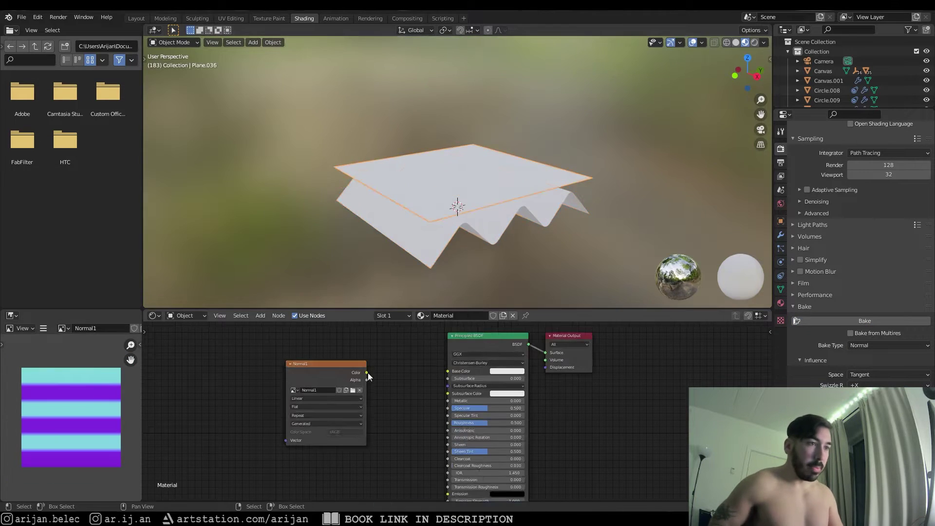
{"action": "key", "text": "shift+a"}
{"action": "type", "text": "n"}
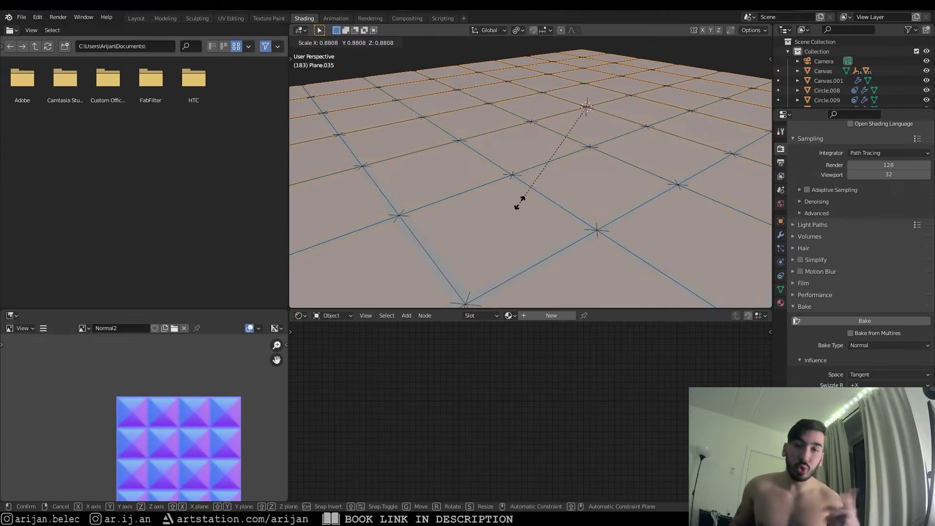
Scale the selected grid strips twice and select the next pattern plane to bake.
{"action": "left_click", "coordinate": [520, 201]}
{"action": "scroll", "coordinate": [520, 201], "scroll_direction": "down", "scroll_amount": 2}
{"action": "key", "text": "s"}
{"action": "left_click", "coordinate": [497, 189]}
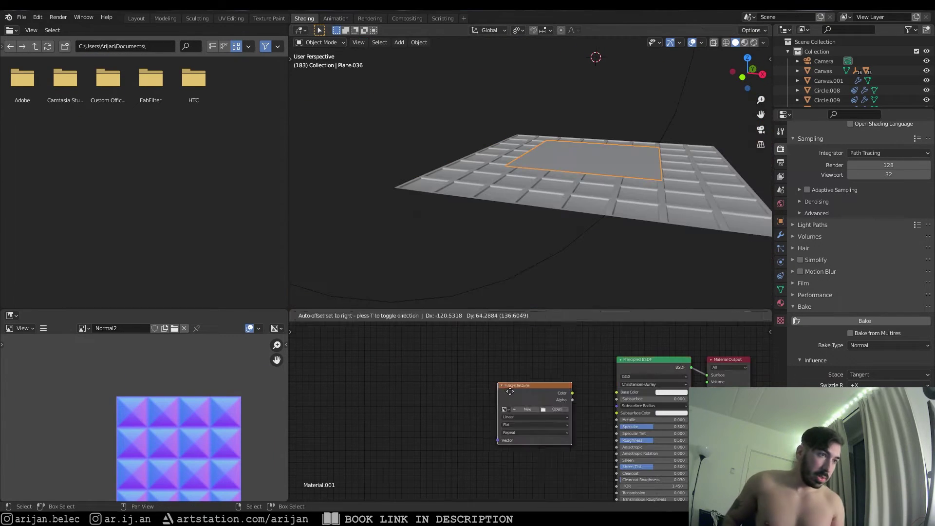
{"action": "left_click", "coordinate": [518, 400]}
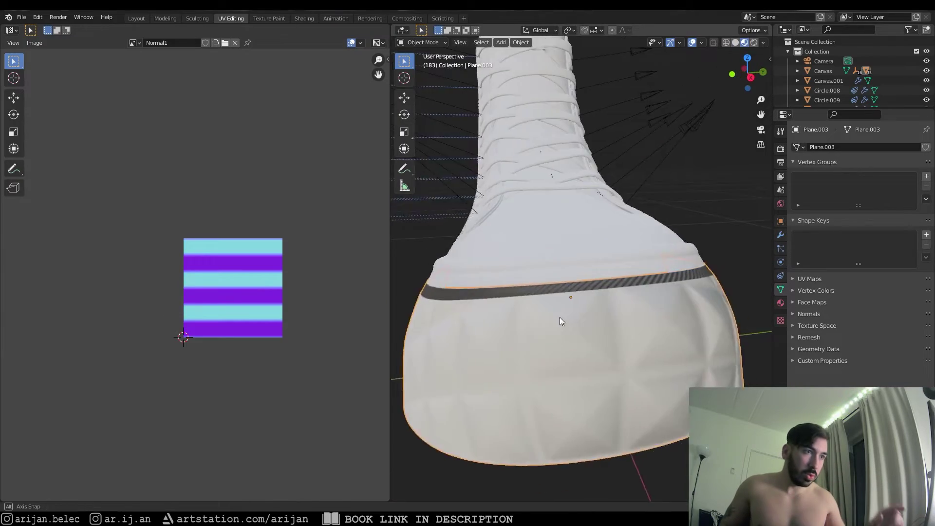
Orbit and zoom around the heel and laces, then switch the sculpt brush to Grab.
{"action": "mouse_move", "coordinate": [560, 317]}
{"action": "middle_mouse_down"}
{"action": "mouse_move", "coordinate": [450, 317]}
{"action": "mouse_move", "coordinate": [486, 309]}
{"action": "middle_mouse_up"}
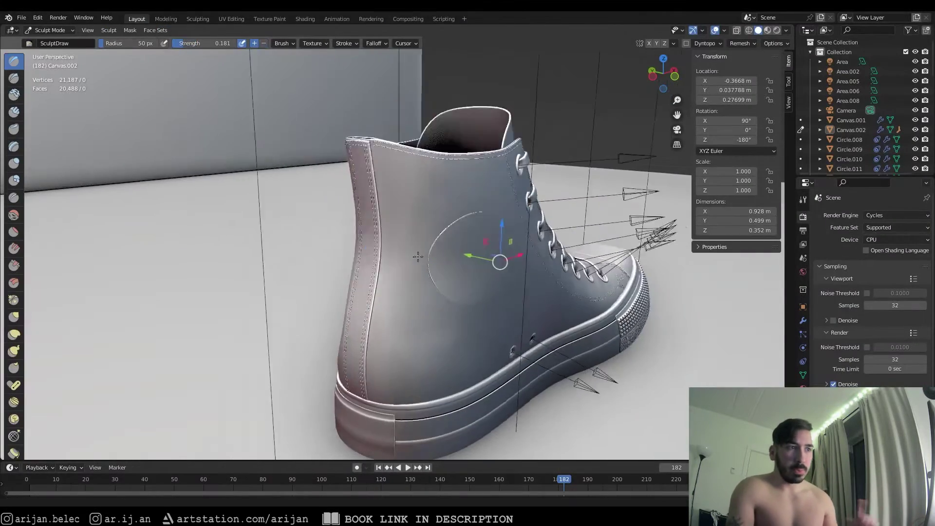
{"action": "scroll", "coordinate": [418, 257], "scroll_direction": "up", "scroll_amount": 5}
{"action": "middle_click_drag", "start_coordinate": [418, 257], "coordinate": [474, 220]}
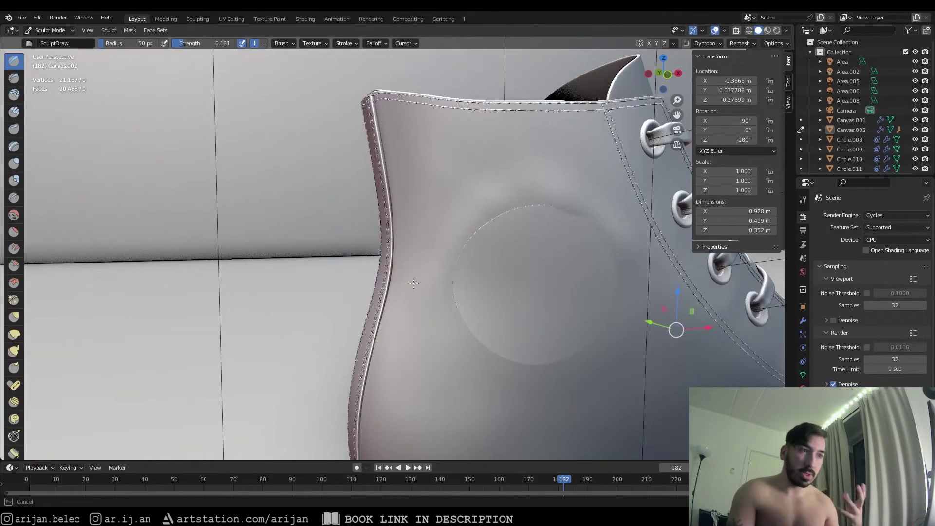
{"action": "scroll", "coordinate": [494, 272], "scroll_direction": "down", "scroll_amount": 3}
{"action": "middle_click_drag", "start_coordinate": [420, 279], "coordinate": [395, 274]}
{"action": "scroll", "coordinate": [395, 274], "scroll_direction": "up", "scroll_amount": 3}
{"action": "mouse_move", "coordinate": [595, 297]}
{"action": "middle_mouse_down"}
{"action": "mouse_move", "coordinate": [560, 311]}
{"action": "mouse_move", "coordinate": [570, 328]}
{"action": "mouse_move", "coordinate": [413, 158]}
{"action": "middle_mouse_up"}
{"action": "scroll", "coordinate": [412, 158], "scroll_direction": "down", "scroll_amount": 4}
{"action": "key", "text": "g"}
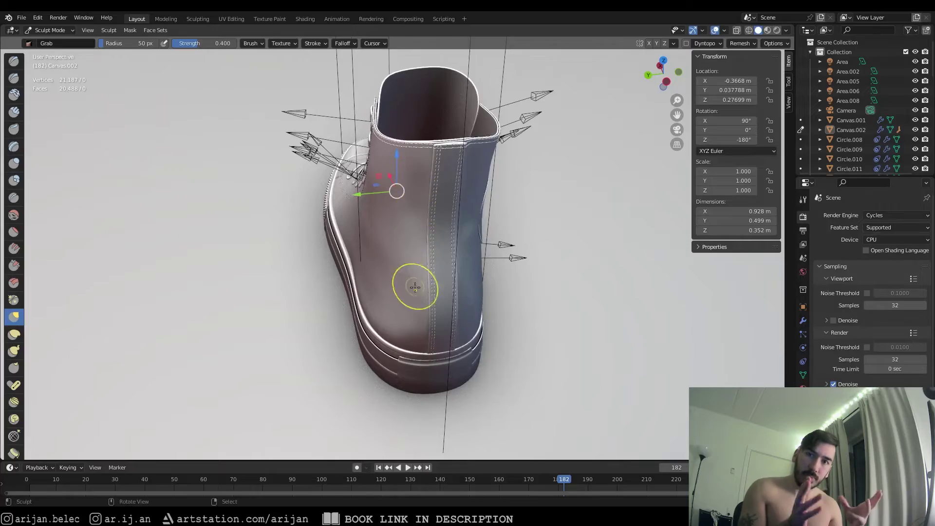
{"action": "middle_click_drag", "start_coordinate": [415, 287], "coordinate": [476, 233]}
{"action": "scroll", "coordinate": [420, 245], "scroll_direction": "up", "scroll_amount": 2}
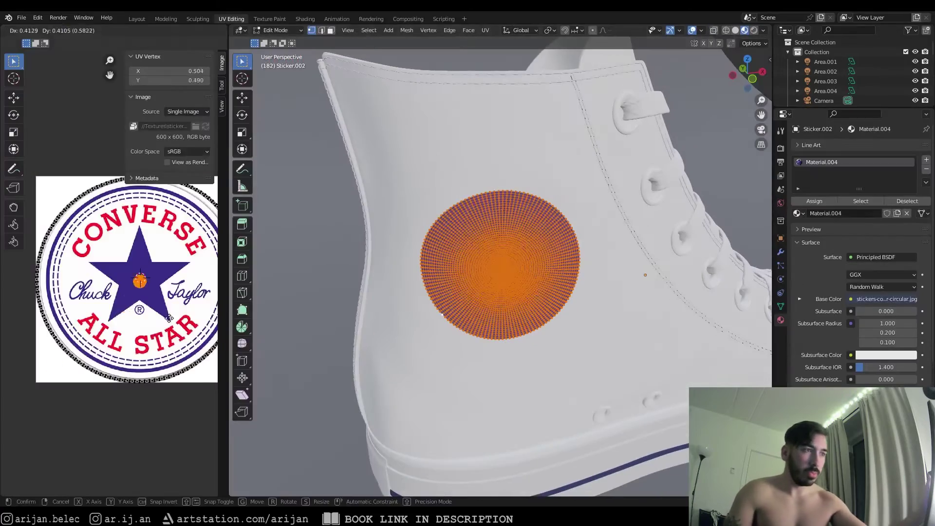
Scale and move the sticker UVs over the circular All Star logo, then exit Edit Mode.
{"action": "key", "text": "g"}
{"action": "scroll", "coordinate": [167, 315], "scroll_direction": "up", "scroll_amount": 3}
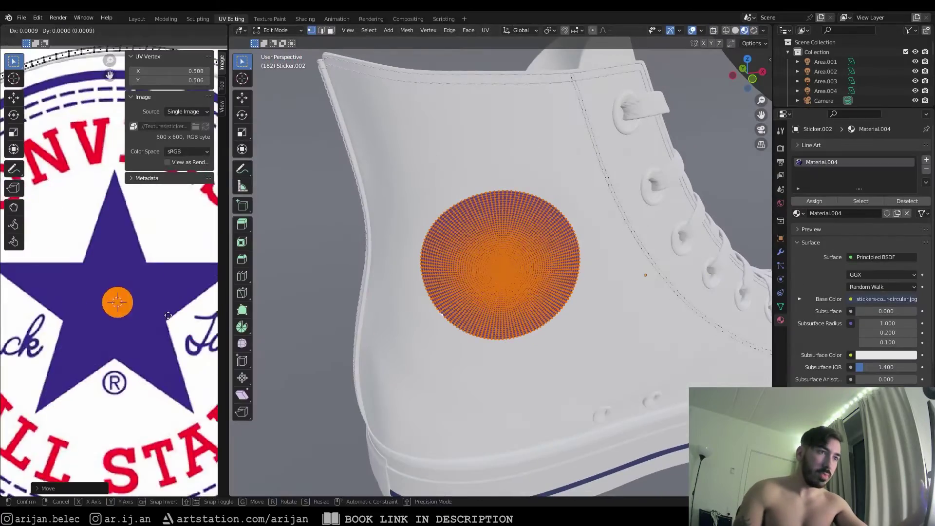
{"action": "scroll", "coordinate": [167, 315], "scroll_direction": "down", "scroll_amount": 3}
{"action": "key", "text": "s"}
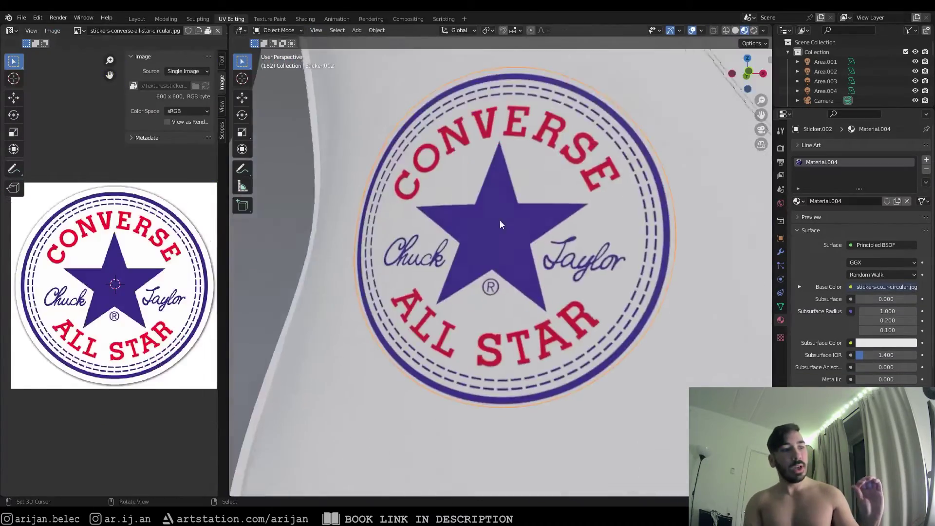
{"action": "key", "text": "g"}
{"action": "key", "text": "y"}
{"action": "left_click", "coordinate": [145, 287]}
{"action": "key", "text": "Tab"}
{"action": "middle_click_drag", "start_coordinate": [316, 273], "coordinate": [405, 244]}
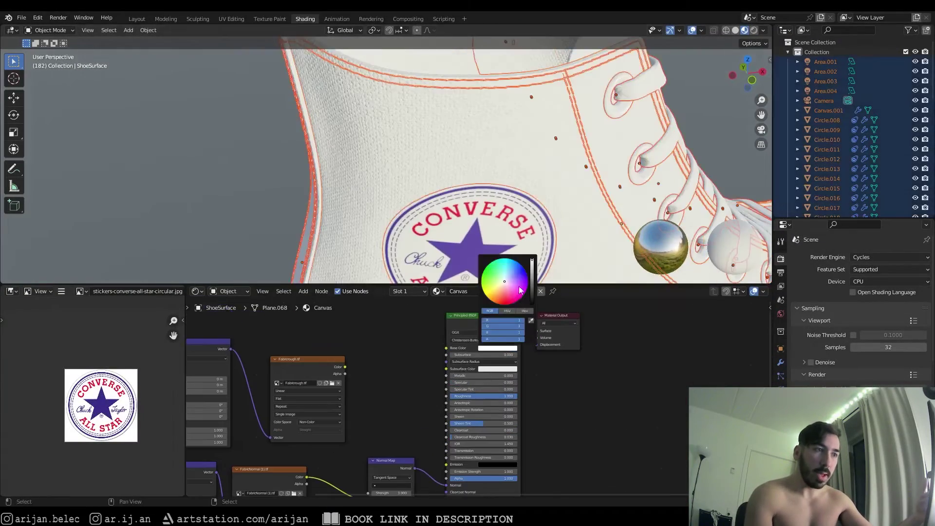
Try an orange base colour on the canvas material and adjust its subsurface value.
{"action": "left_click", "coordinate": [492, 273]}
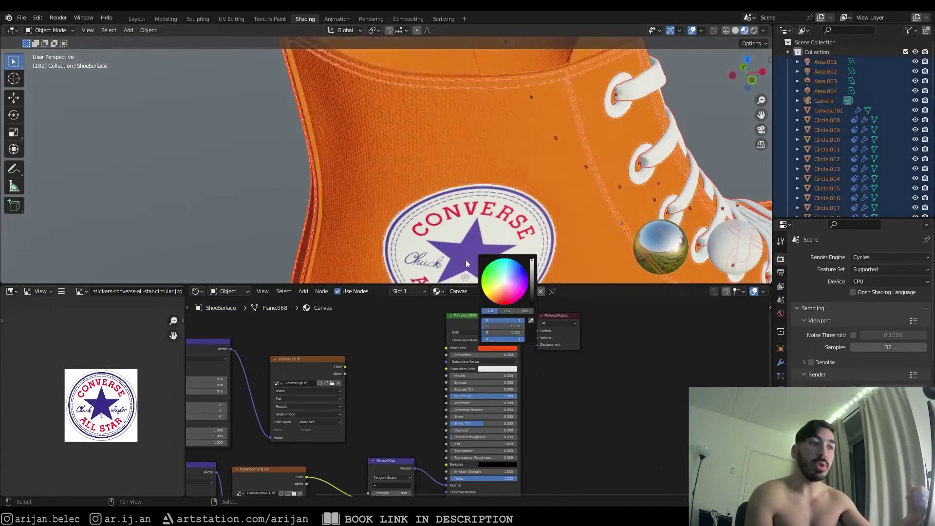
{"action": "scroll", "coordinate": [412, 213], "scroll_direction": "up", "scroll_amount": 2}
{"action": "scroll", "coordinate": [412, 213], "scroll_direction": "down", "scroll_amount": 8}
{"action": "left_click", "coordinate": [504, 356]}
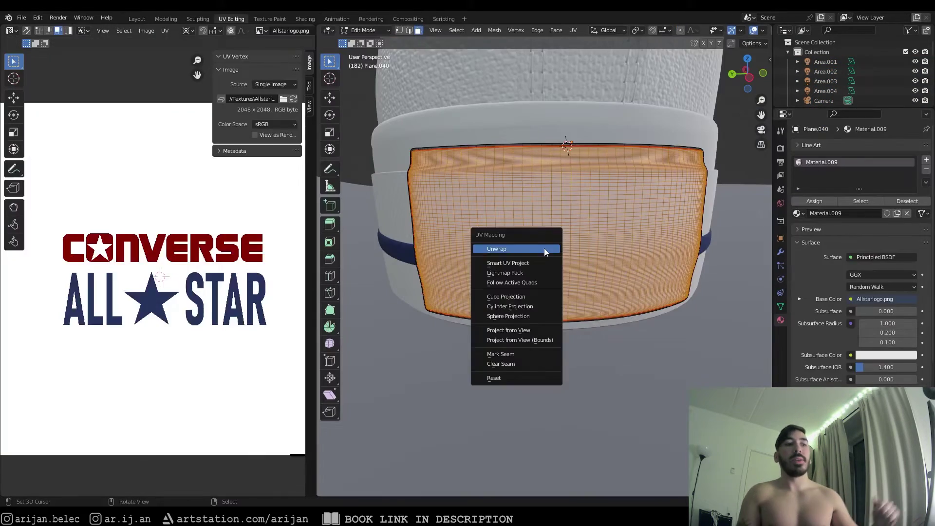
Unwrap the heel patch and rotate and shift its UVs along Y over the heel logo.
{"action": "left_click", "coordinate": [545, 248]}
{"action": "key", "text": "r"}
{"action": "key", "text": "Return"}
{"action": "key", "text": "g"}
{"action": "key", "text": "y"}
{"action": "left_click", "coordinate": [161, 263]}
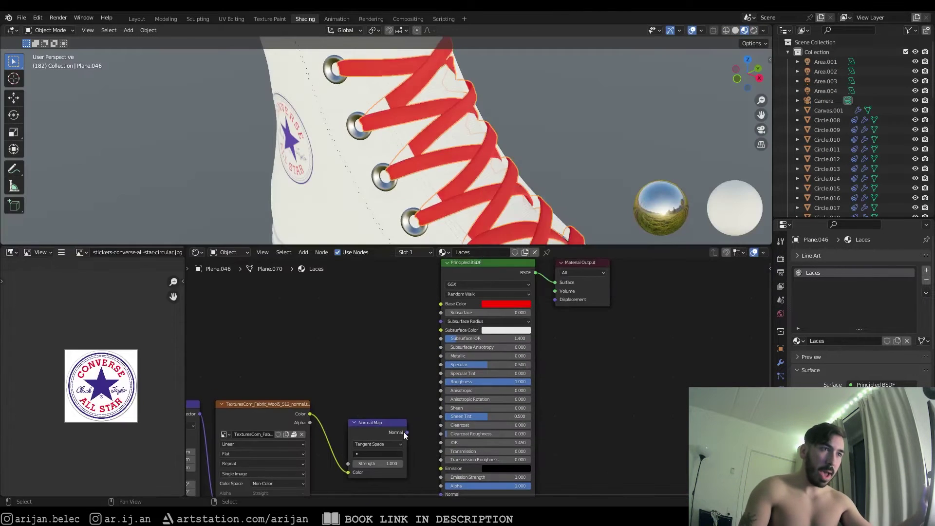
Connect the Normal Map to the laces BSDF Normal and change the lace Base Color.
{"action": "left_click_drag", "start_coordinate": [406, 433], "coordinate": [441, 465]}
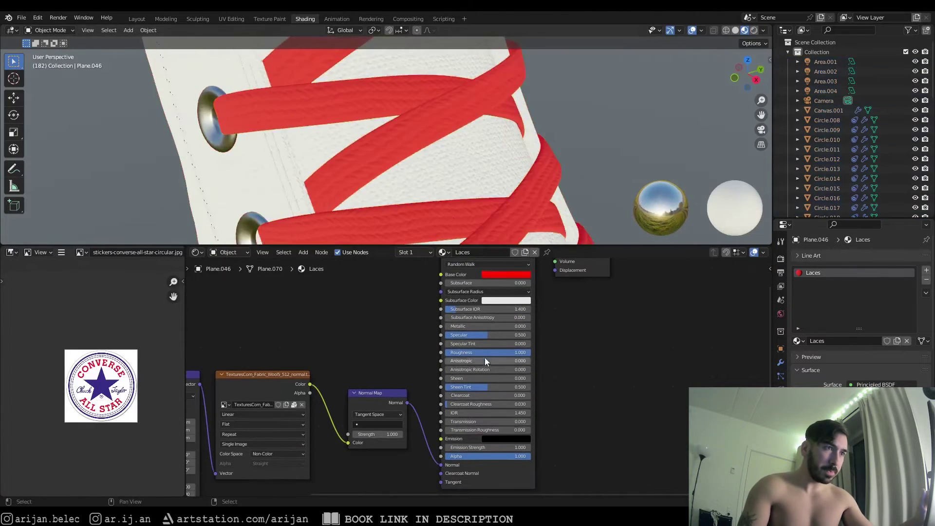
{"action": "left_click", "coordinate": [505, 274]}
{"action": "left_click_drag", "start_coordinate": [529, 193], "coordinate": [518, 206]}
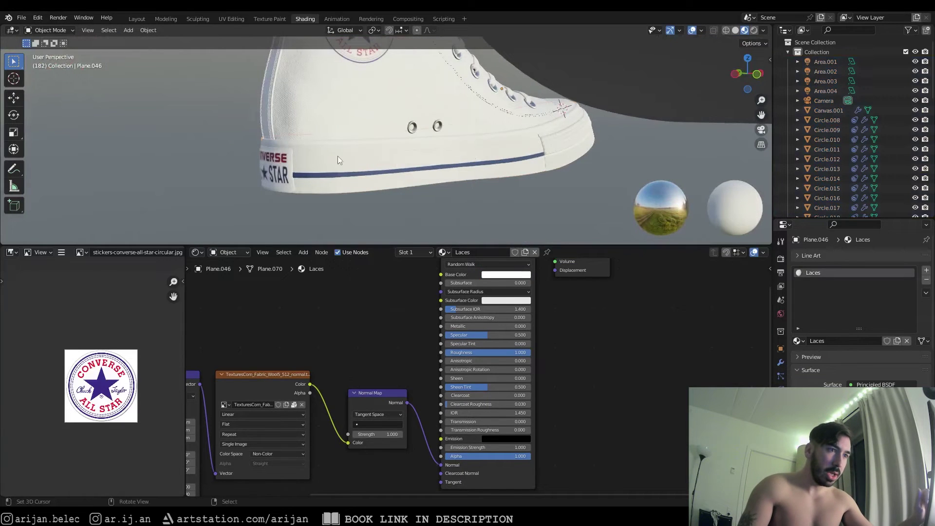
Recolour the shoe canvas, trying yellow and mint green before settling on off-white cream.
{"action": "left_click", "coordinate": [320, 141]}
{"action": "left_click", "coordinate": [319, 141]}
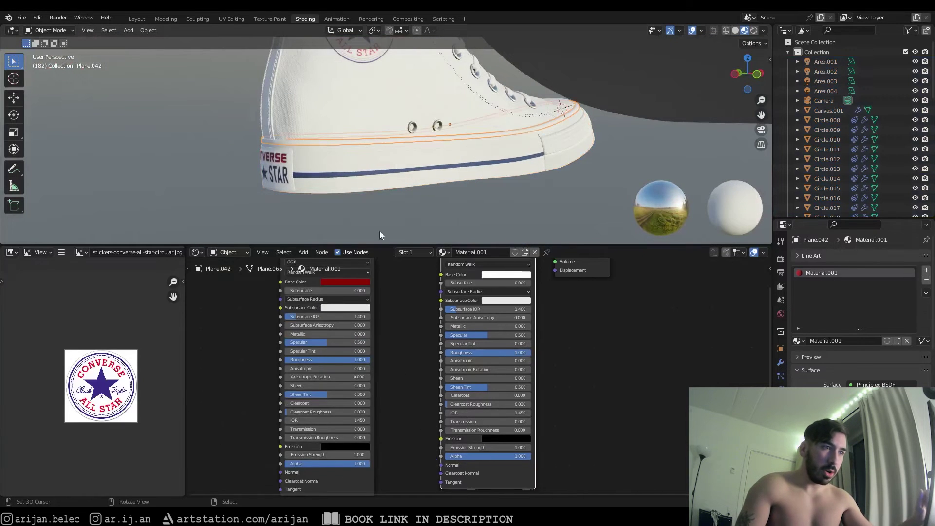
{"action": "middle_click_drag", "start_coordinate": [425, 251], "coordinate": [438, 308]}
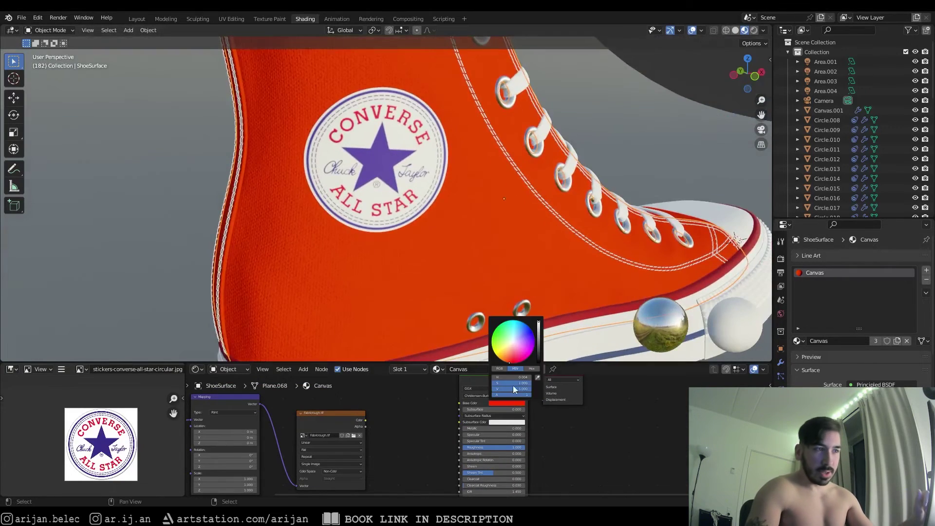
{"action": "mouse_move", "coordinate": [517, 384]}
{"action": "left_mouse_down"}
{"action": "mouse_move", "coordinate": [501, 383]}
{"action": "mouse_move", "coordinate": [521, 384]}
{"action": "left_mouse_up"}
{"action": "left_click", "coordinate": [502, 347]}
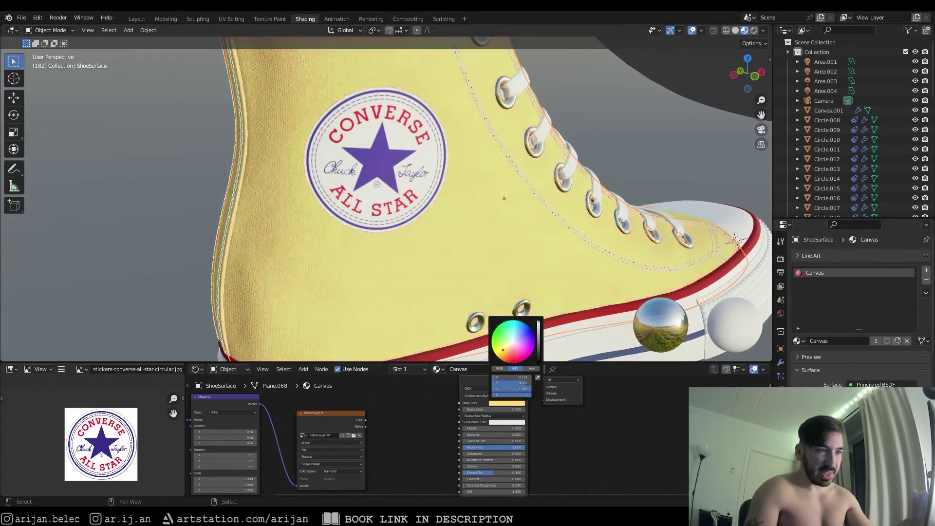
{"action": "mouse_move", "coordinate": [501, 347]}
{"action": "left_mouse_down"}
{"action": "mouse_move", "coordinate": [511, 331]}
{"action": "mouse_move", "coordinate": [524, 342]}
{"action": "mouse_move", "coordinate": [501, 341]}
{"action": "mouse_move", "coordinate": [539, 350]}
{"action": "mouse_move", "coordinate": [539, 359]}
{"action": "mouse_move", "coordinate": [510, 345]}
{"action": "mouse_move", "coordinate": [538, 322]}
{"action": "left_mouse_up"}
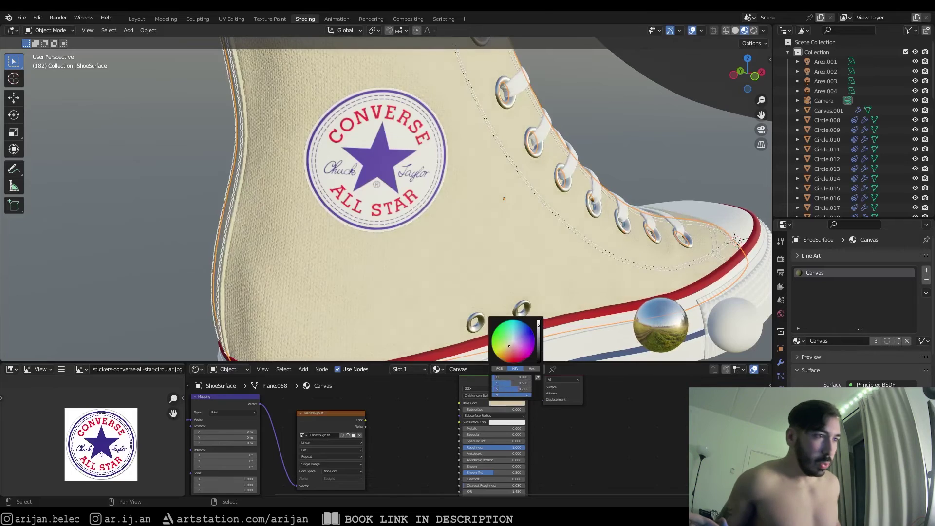
{"action": "scroll", "coordinate": [370, 234], "scroll_direction": "down", "scroll_amount": 3}
{"action": "middle_click_drag", "start_coordinate": [439, 273], "coordinate": [371, 234]}
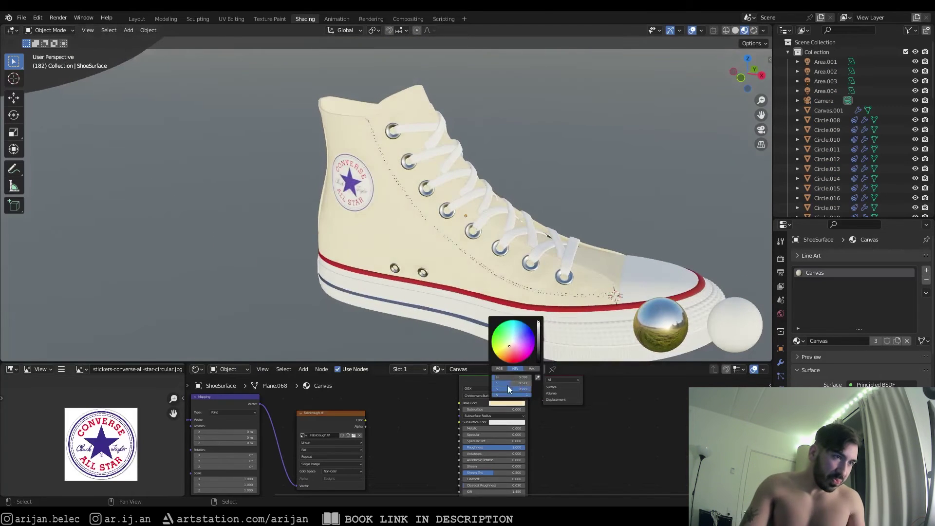
Shift the Area light along Y, then render the shoe from the scene camera with F12.
{"action": "middle_click_drag", "start_coordinate": [421, 251], "coordinate": [356, 241]}
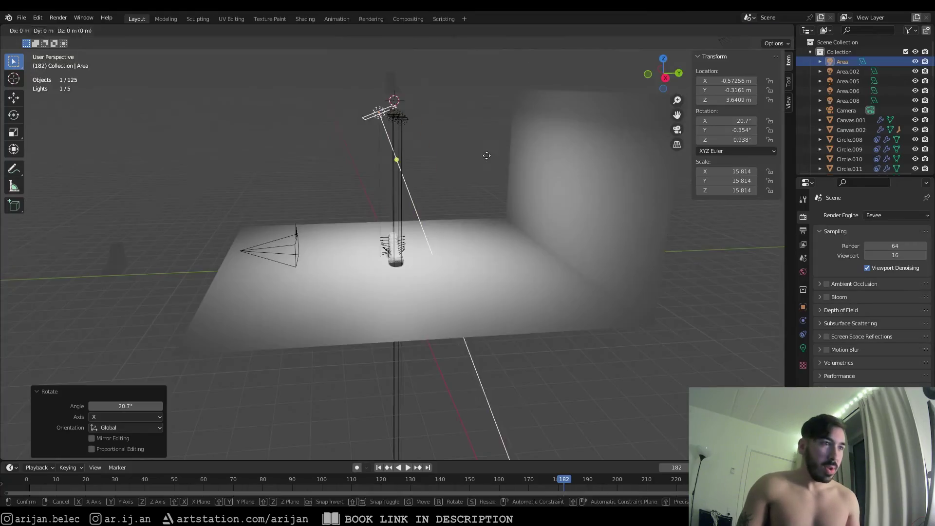
{"action": "key", "text": "y"}
{"action": "key", "text": "y"}
{"action": "left_click", "coordinate": [512, 195]}
{"action": "key", "text": "KP_0"}
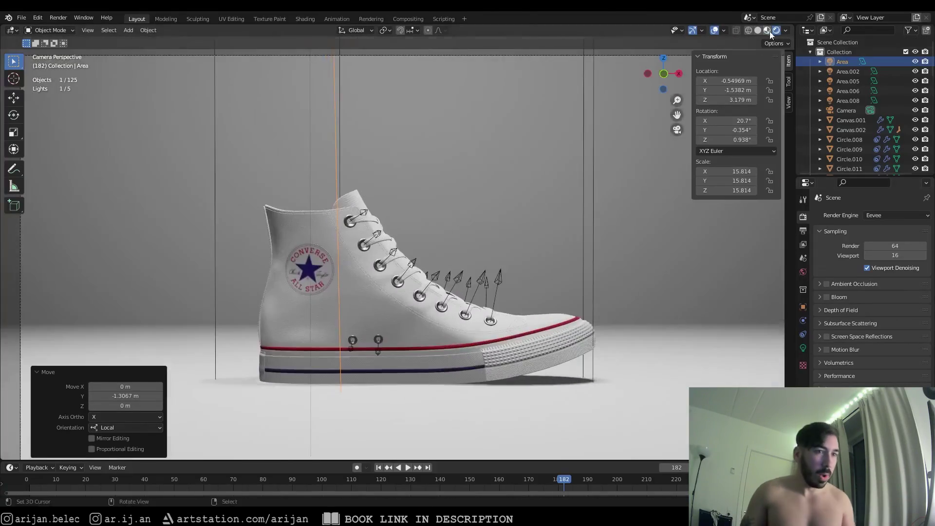
{"action": "key", "text": "F12"}
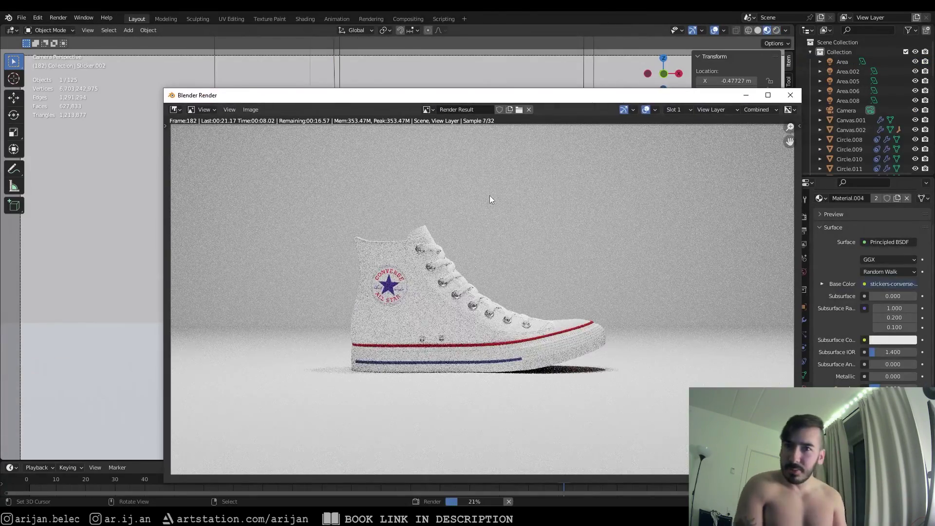